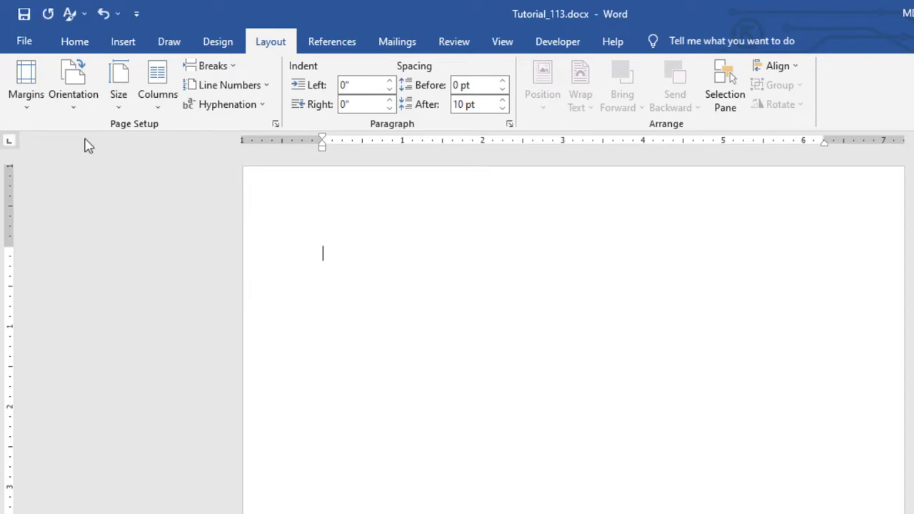
Keep the page in portrait orientation and set custom top, bottom, left and right margins to 0.
left_click(72, 113)
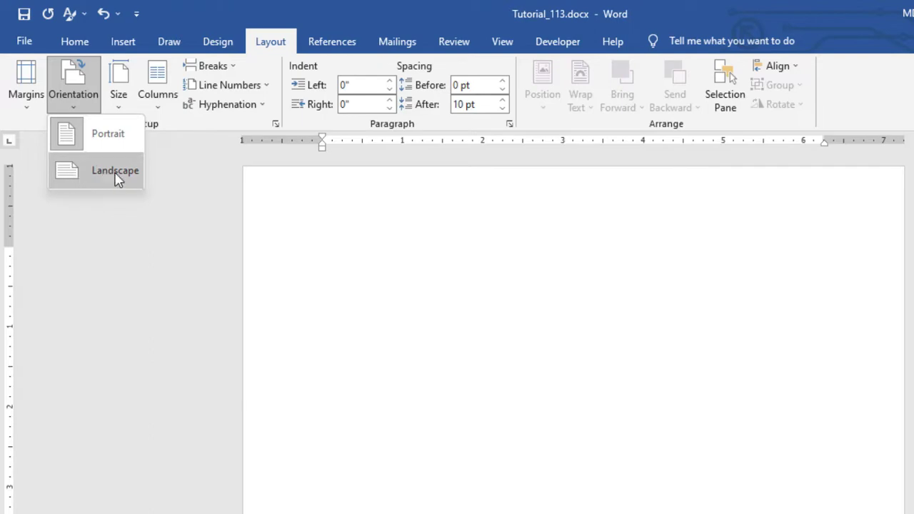
left_click(107, 146)
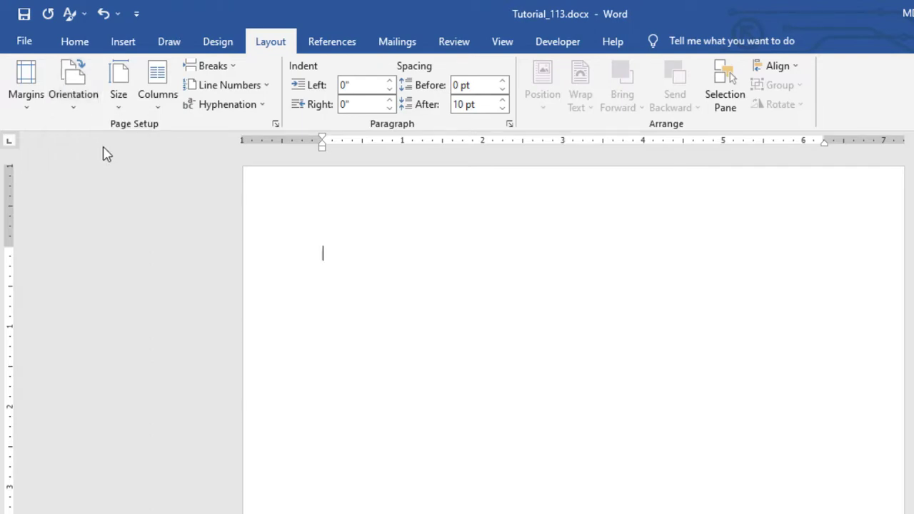
left_click(27, 100)
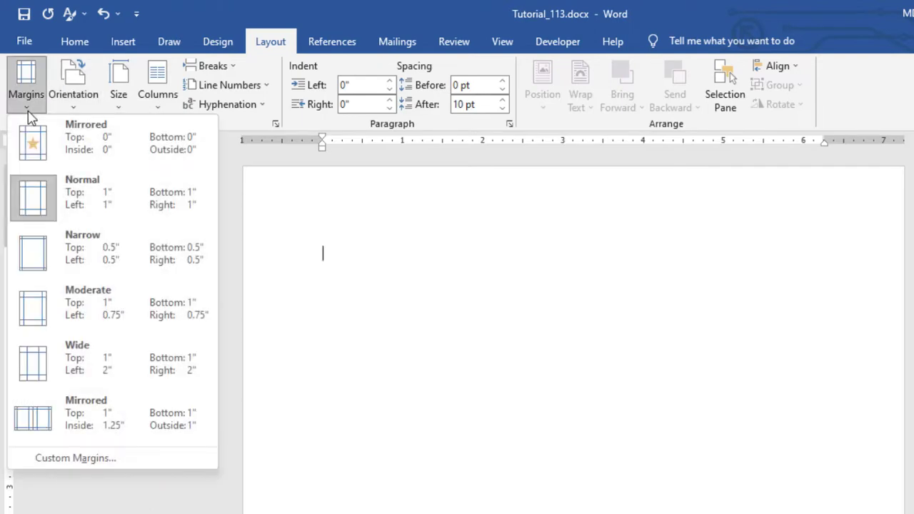
left_click(83, 458)
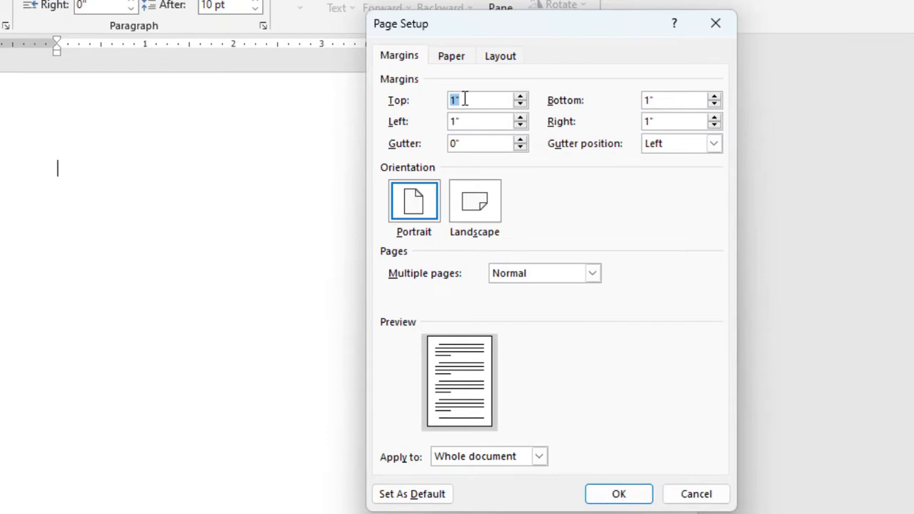
type("0")
key("Tab")
type("0")
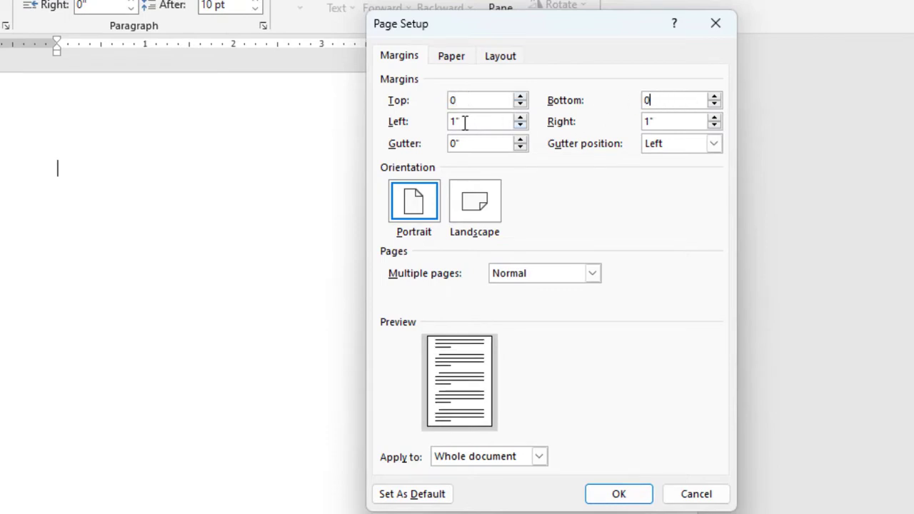
left_click_drag(465, 123, 441, 122)
left_click_drag(655, 123, 662, 120)
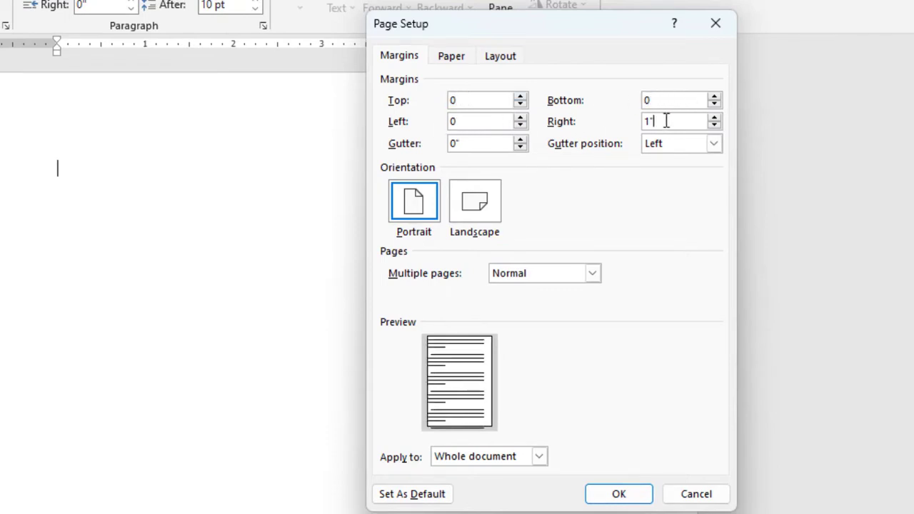
type("0")
Set the gutter to 0.5" and multiple pages to Mirror margins, then apply the page setup to the whole document.
left_click(520, 139)
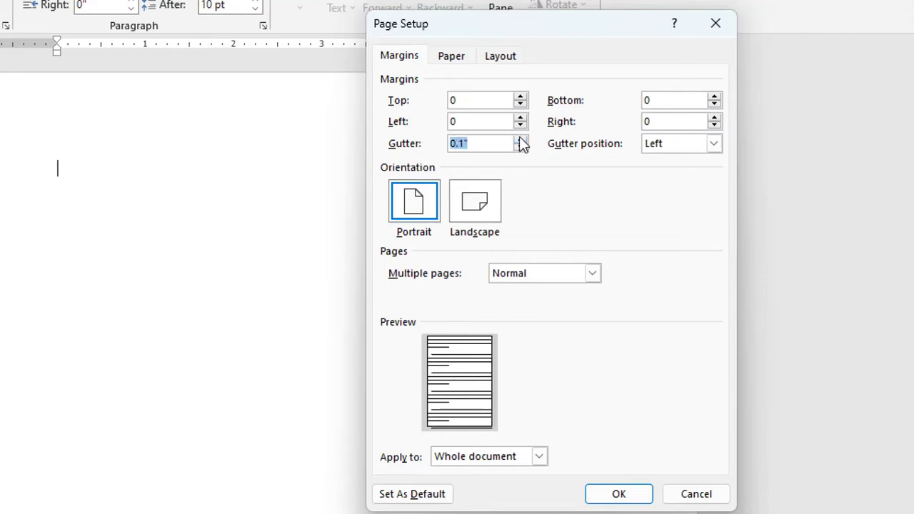
left_click(520, 140)
left_click(520, 139)
left_click(520, 139)
left_click(520, 139)
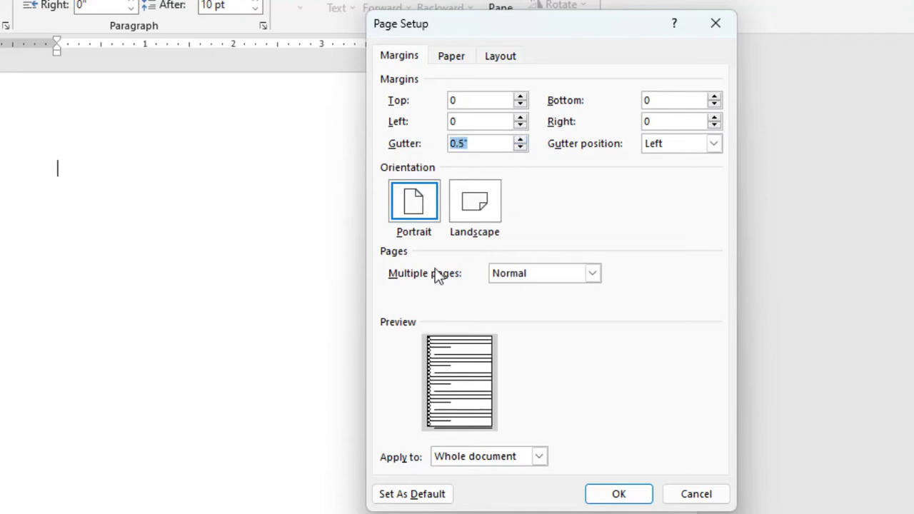
left_click(592, 274)
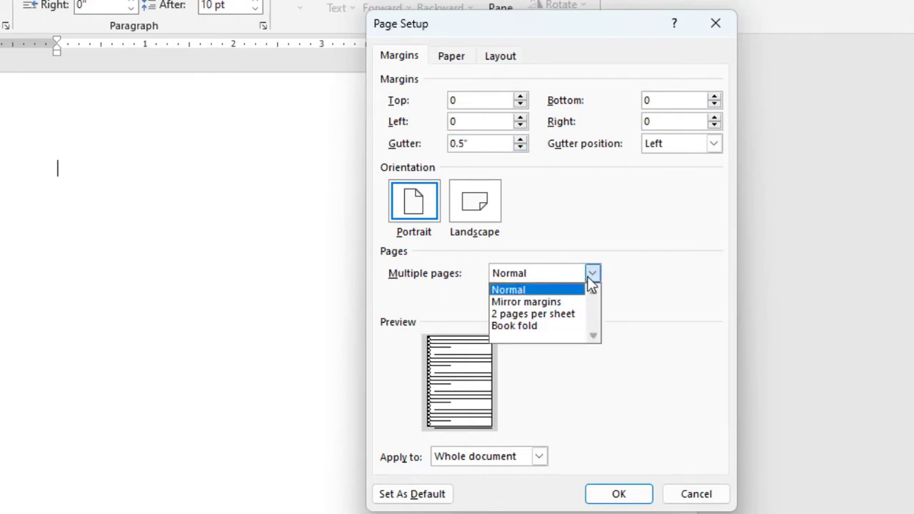
left_click(551, 307)
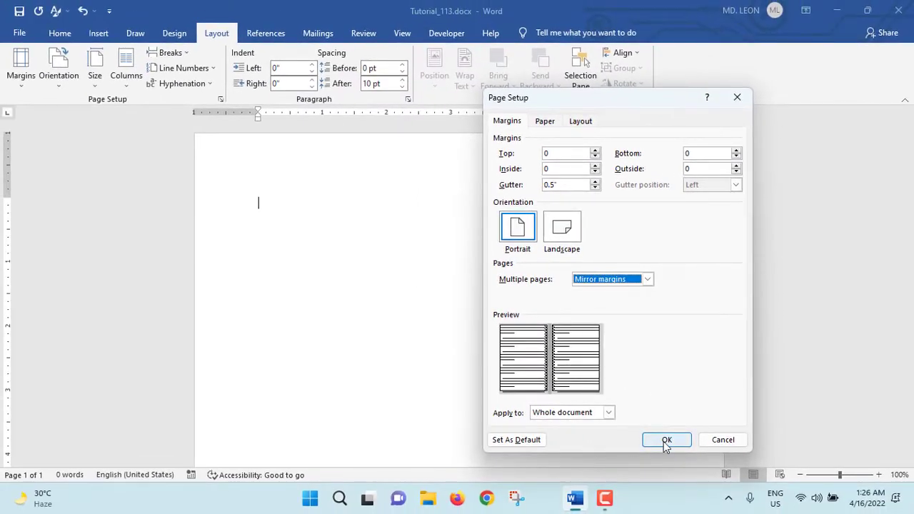
left_click(666, 440)
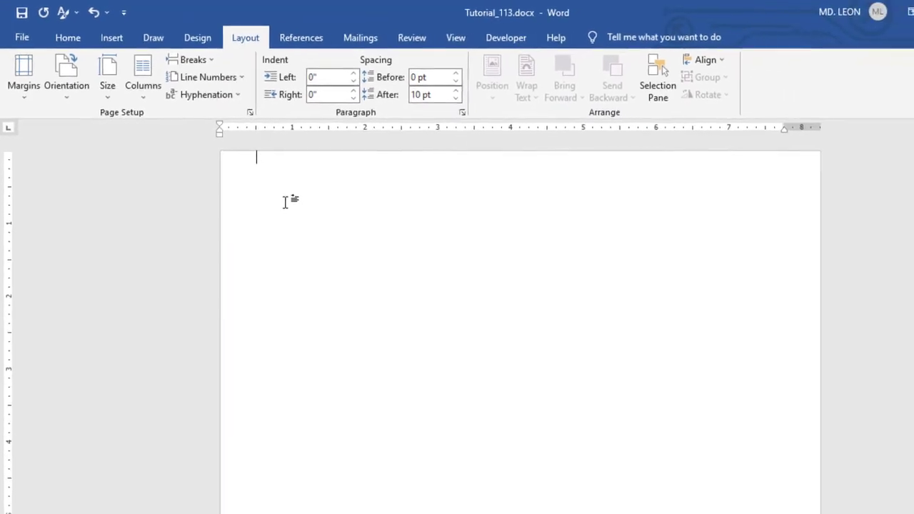
Insert a table with one column and eight rows, and move it down to about 0.75" below the page's top edge.
left_click(113, 41)
left_click(105, 96)
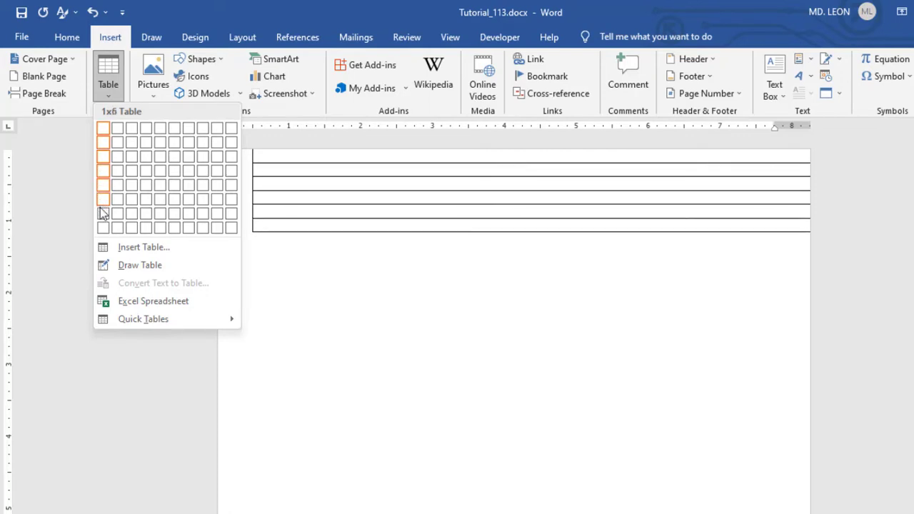
left_click(105, 230)
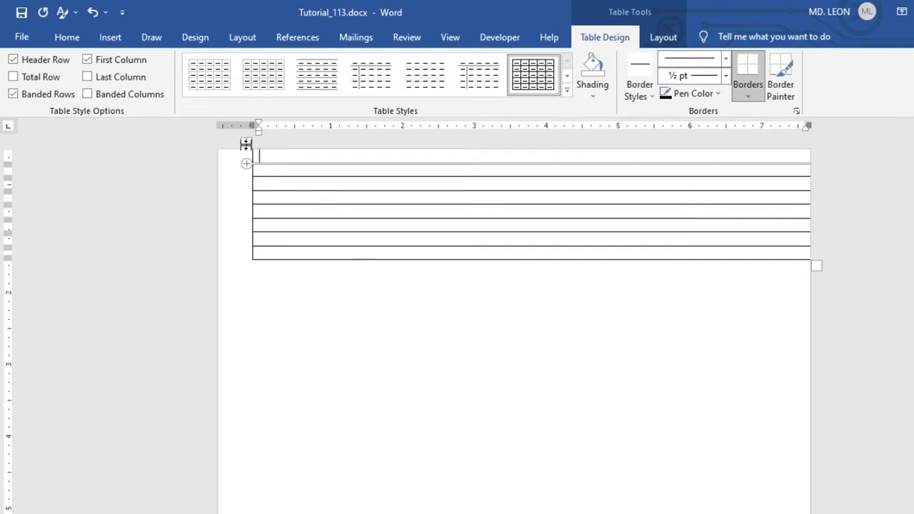
left_click_drag(244, 144, 246, 196)
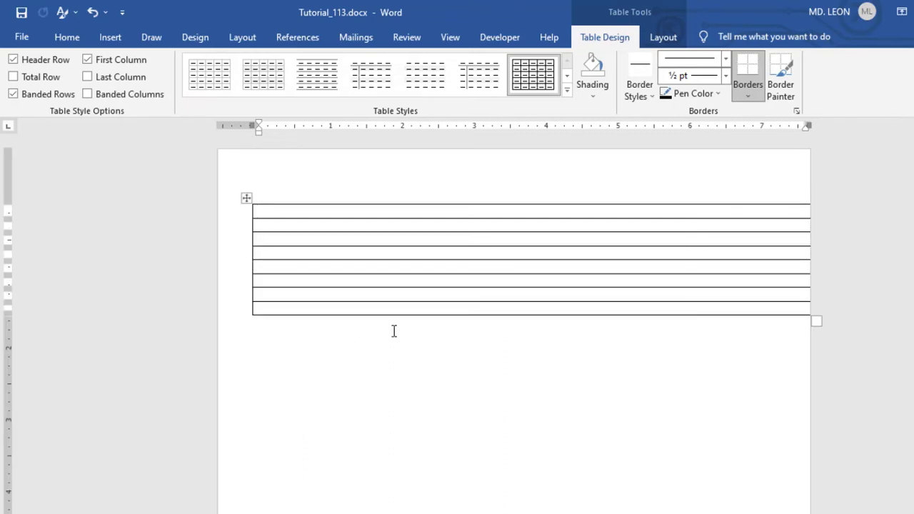
Set the row height of the whole table to 0.3".
left_click(247, 198)
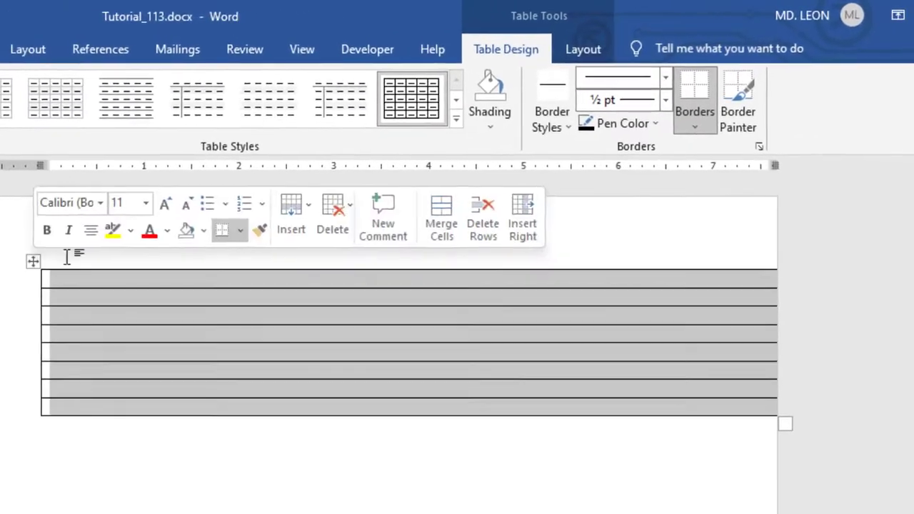
left_click(632, 42)
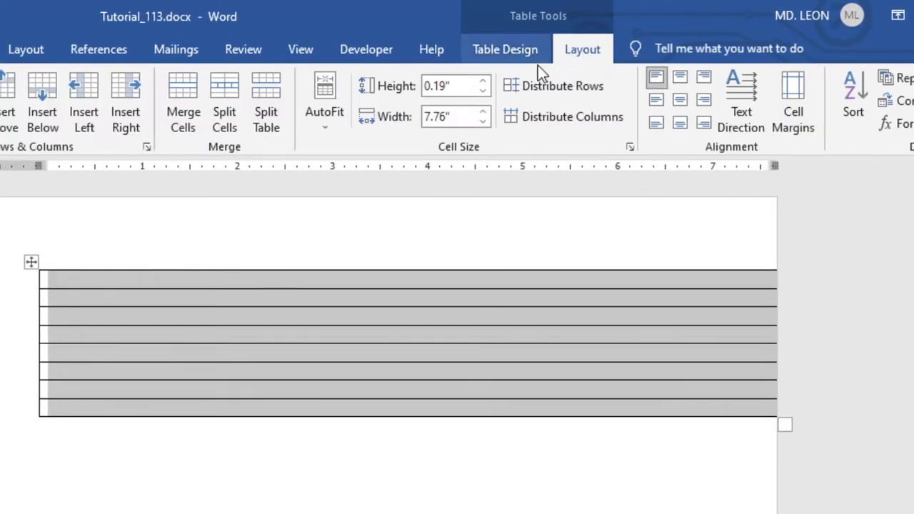
left_click(481, 81)
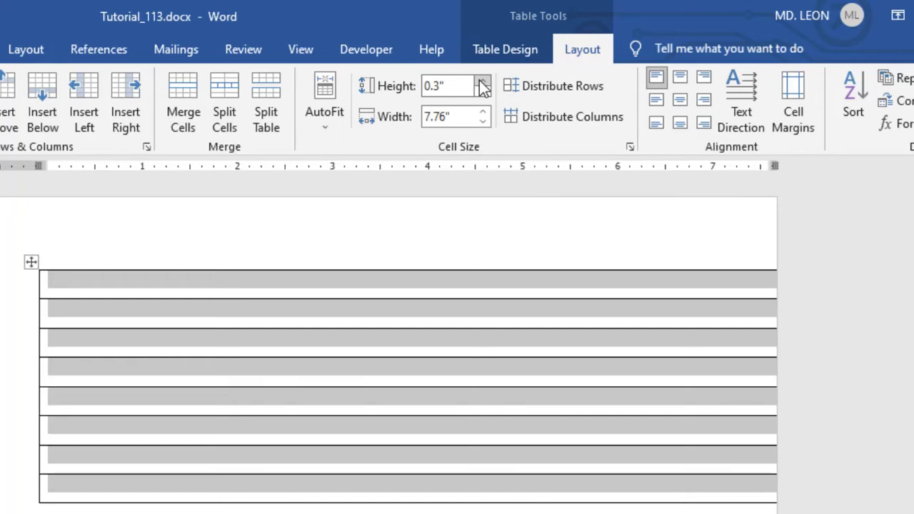
Append rows to the end of the table until its lines fill the page down to near the bottom edge.
left_click(95, 491)
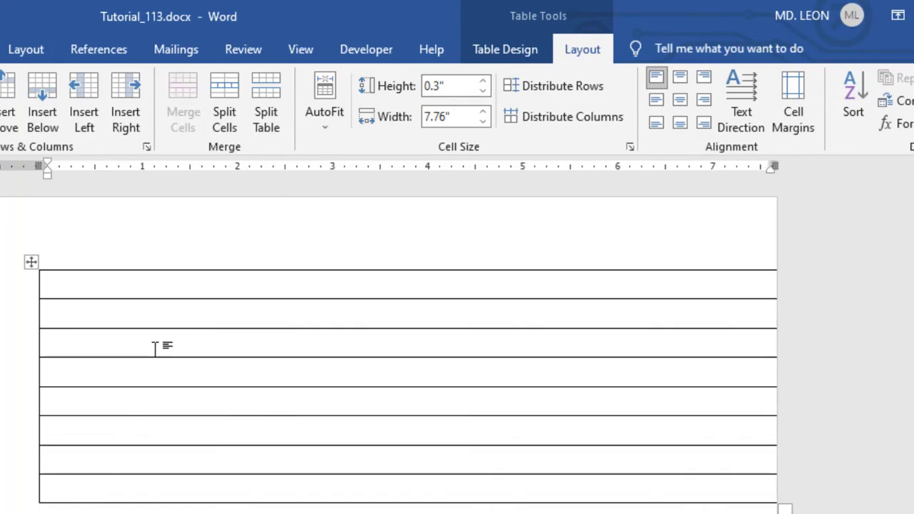
scroll(63, 441, "down", 1)
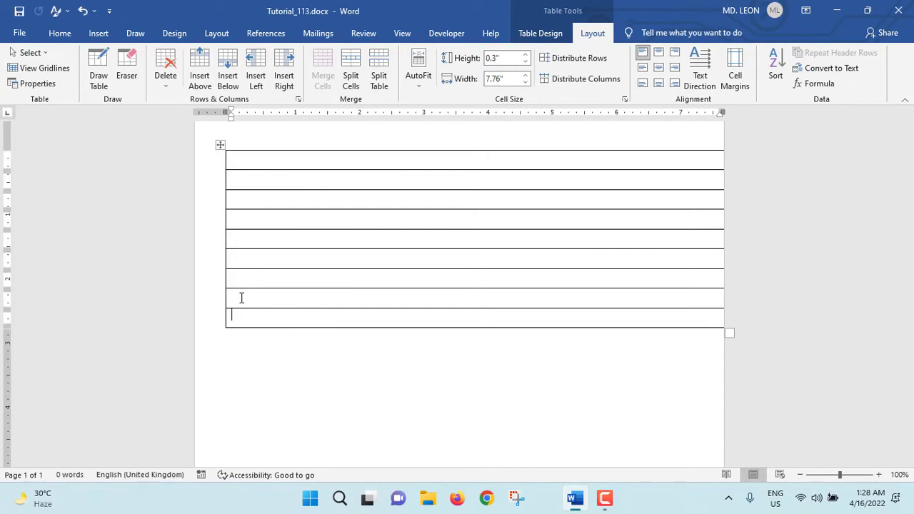
key("Tab")
key("Tab")
key("Tab")
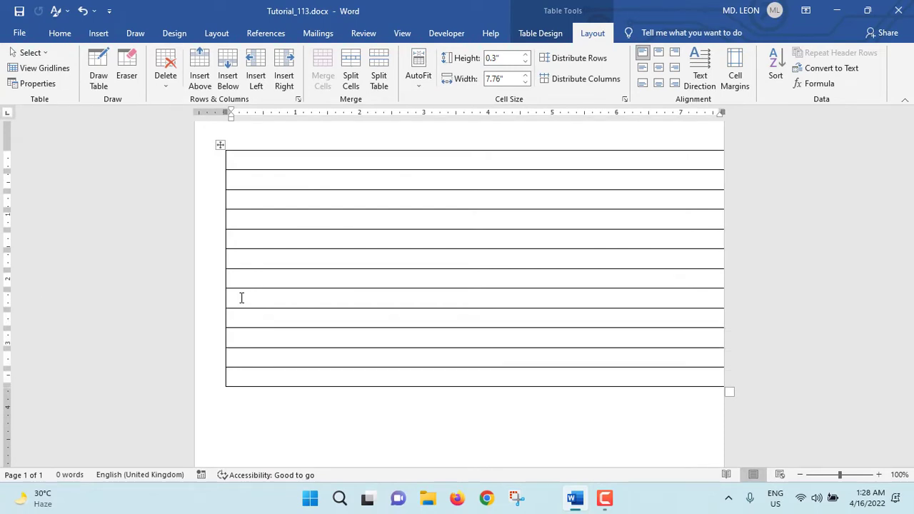
scroll(271, 286, "down", 3)
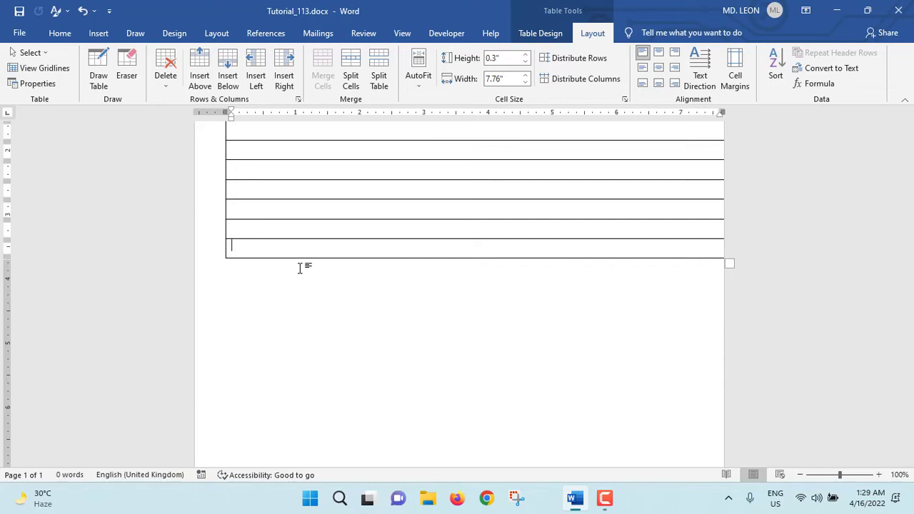
key("Tab")
key("Tab")
key("Tab")
key("Tab")
key("Tab")
key("Tab")
key("Tab")
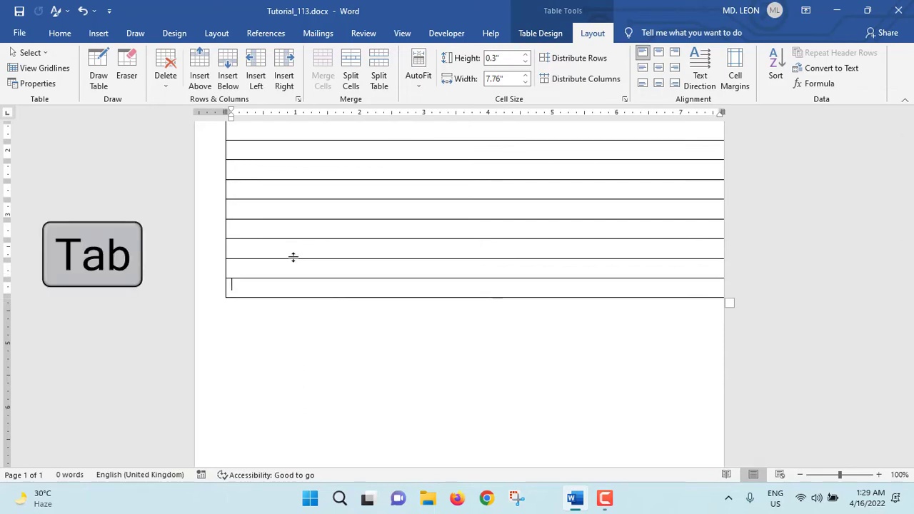
scroll(306, 274, "down", 3)
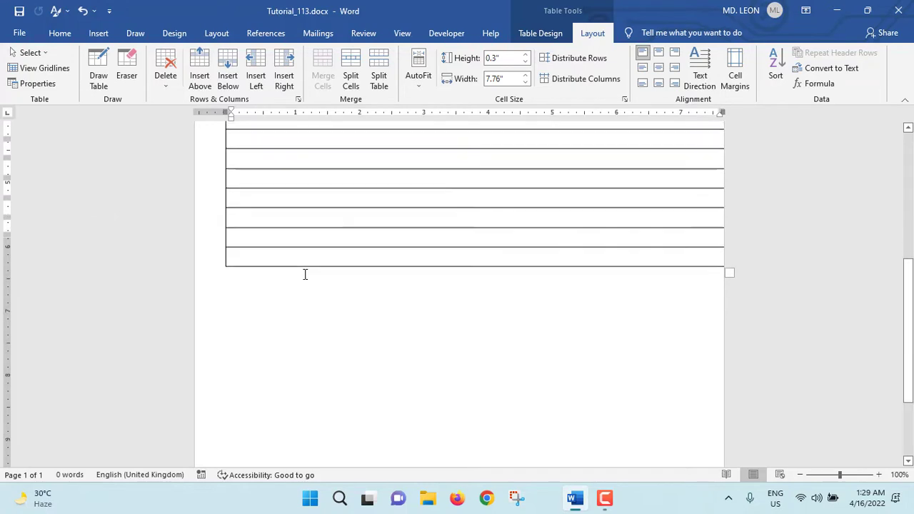
key("Tab")
key("Tab")
key("Tab")
key("Tab")
key("Tab")
key("Tab")
key("Tab")
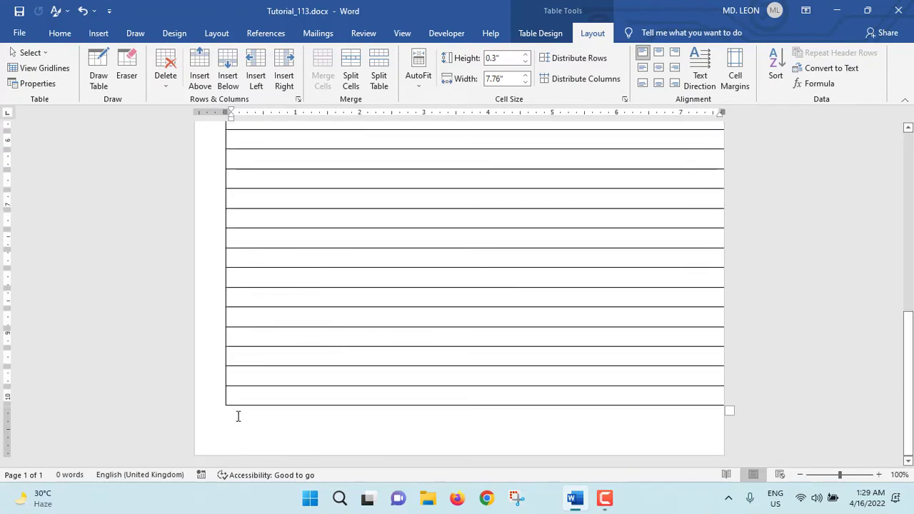
scroll(380, 427, "up", 10)
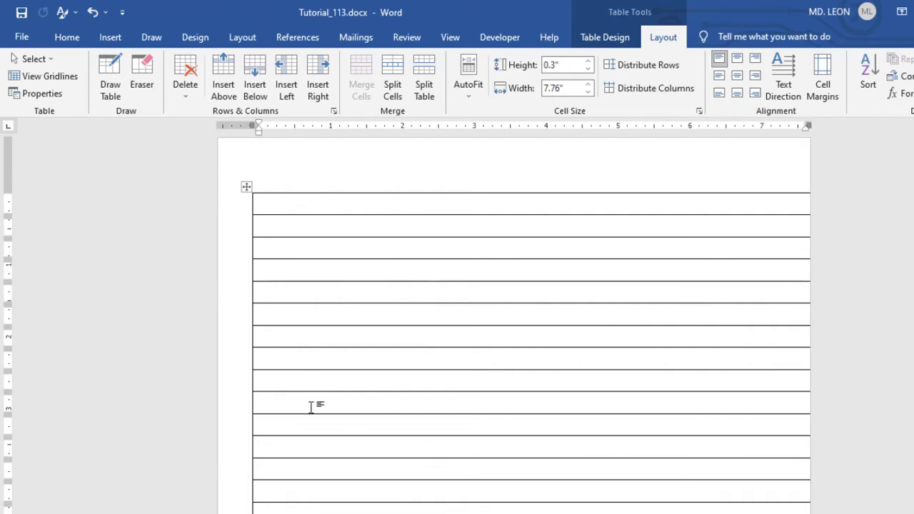
Draw a vertical straight line about 5" long from the table's top border, about 1.1" in from its left border.
left_click(110, 37)
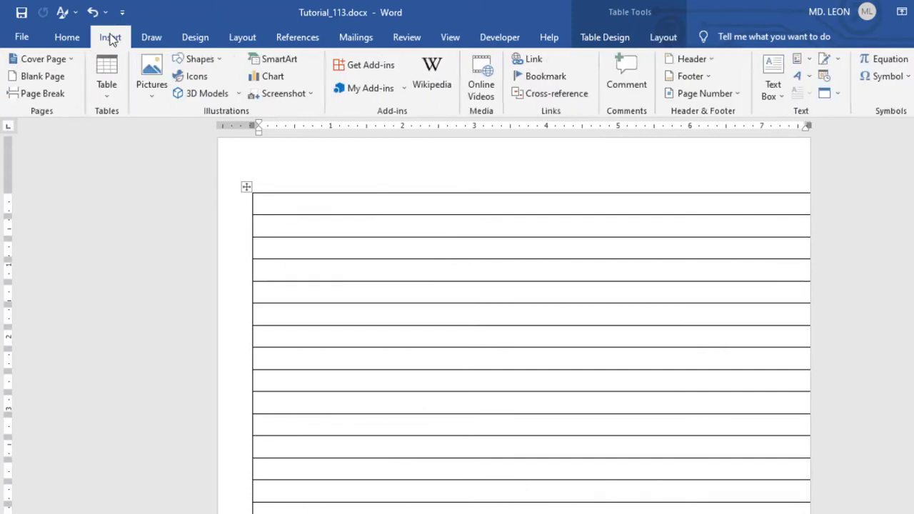
left_click(202, 60)
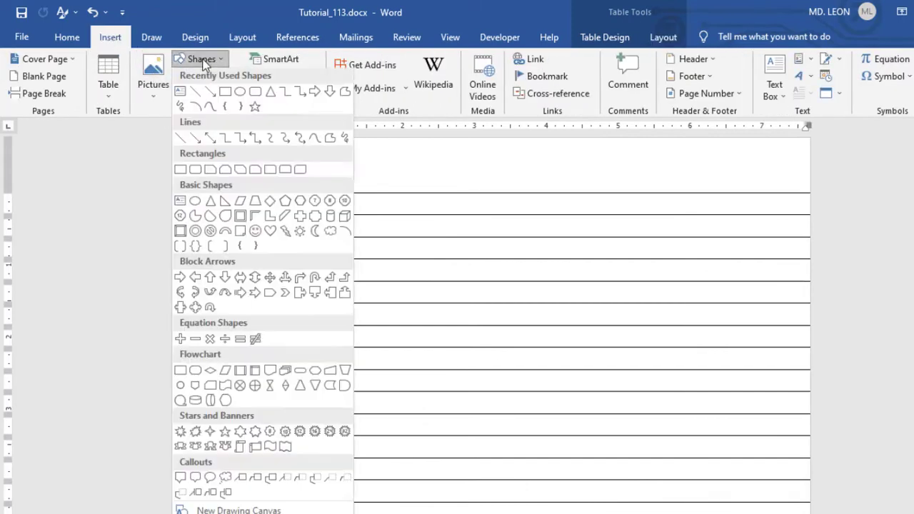
left_click(179, 137)
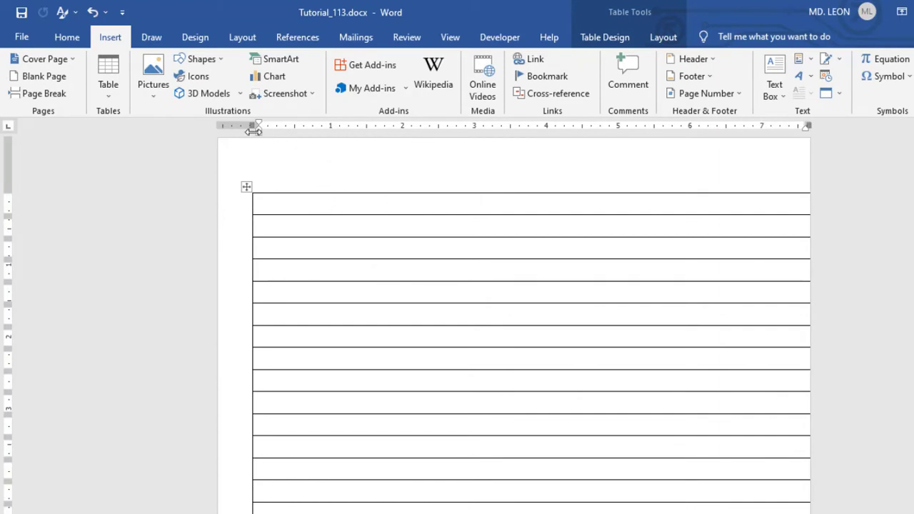
left_click_drag(331, 193, 318, 511)
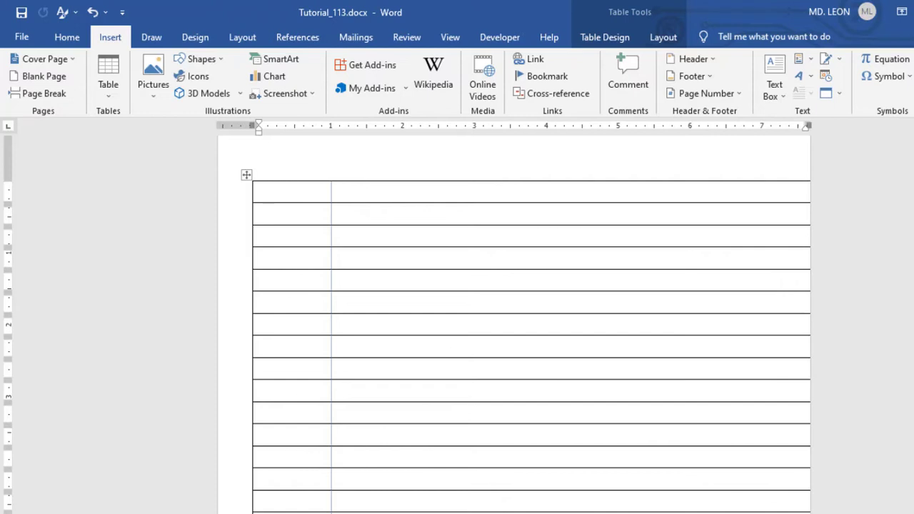
left_click_drag(343, 452, 332, 408)
Extend the vertical line straight down to the last table row, making it about 10.12" long.
scroll(350, 379, "down", 5)
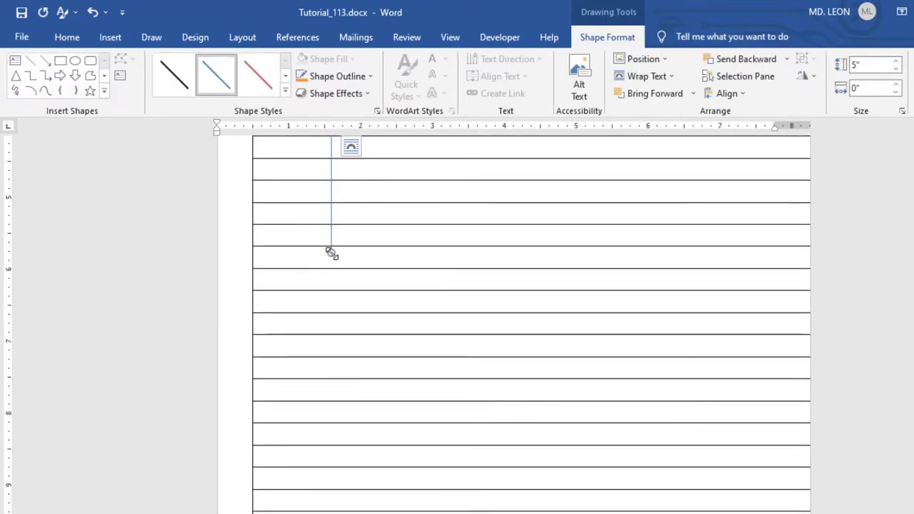
left_click_drag(332, 252, 331, 490)
scroll(347, 396, "down", 5)
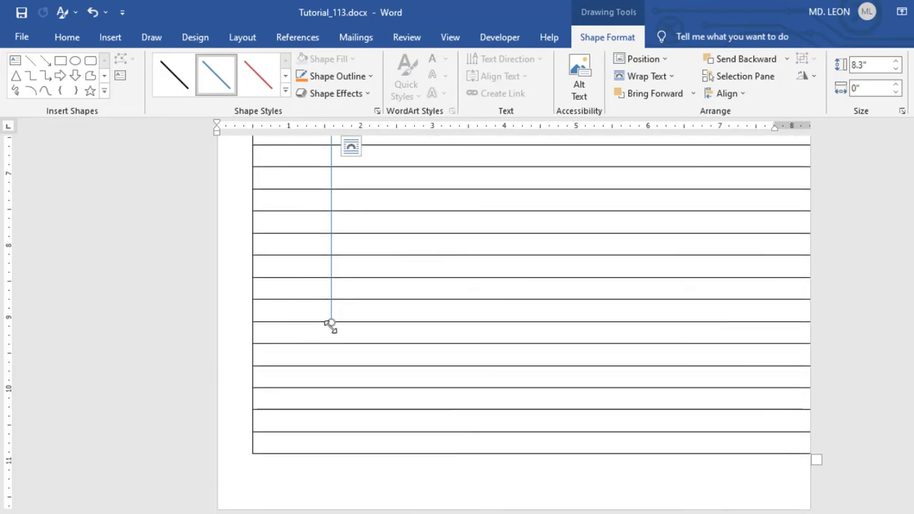
left_click_drag(331, 322, 332, 447)
Change the vertical line's outline to the aqua theme color.
scroll(403, 348, "up", 8)
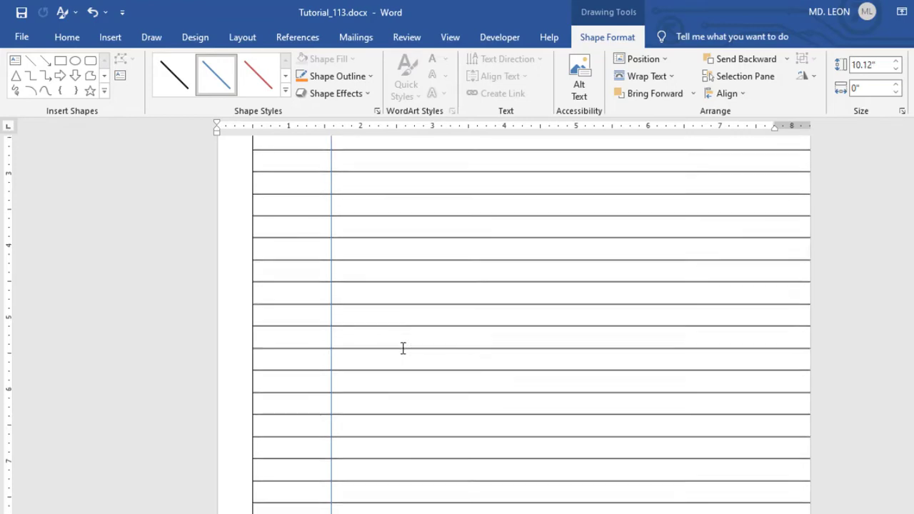
scroll(403, 347, "up", 5)
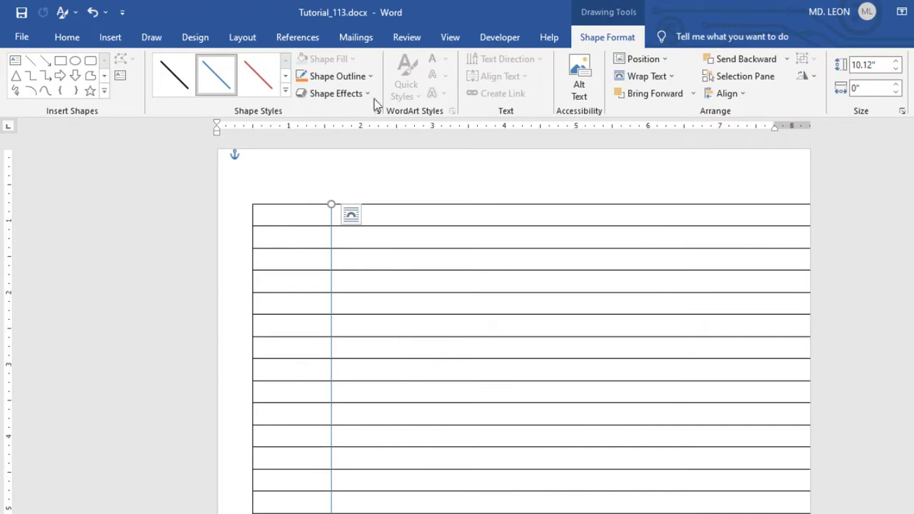
left_click(361, 76)
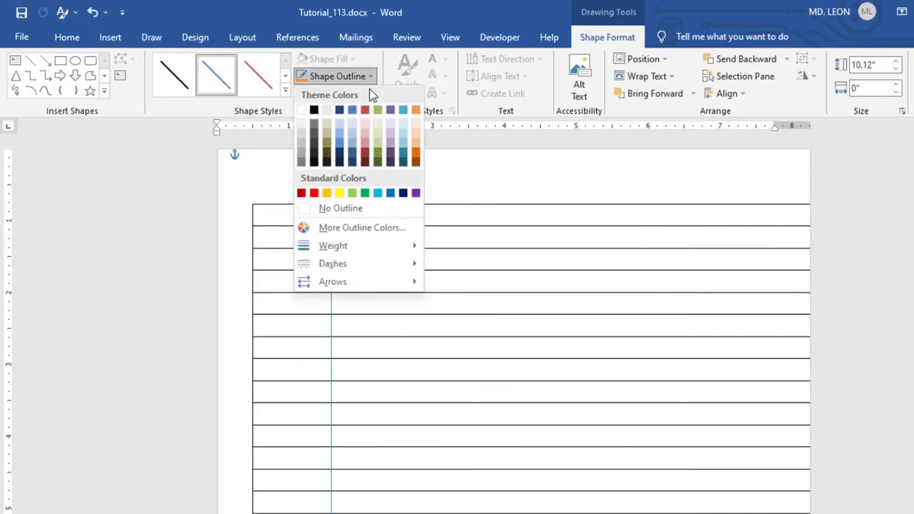
left_click(403, 110)
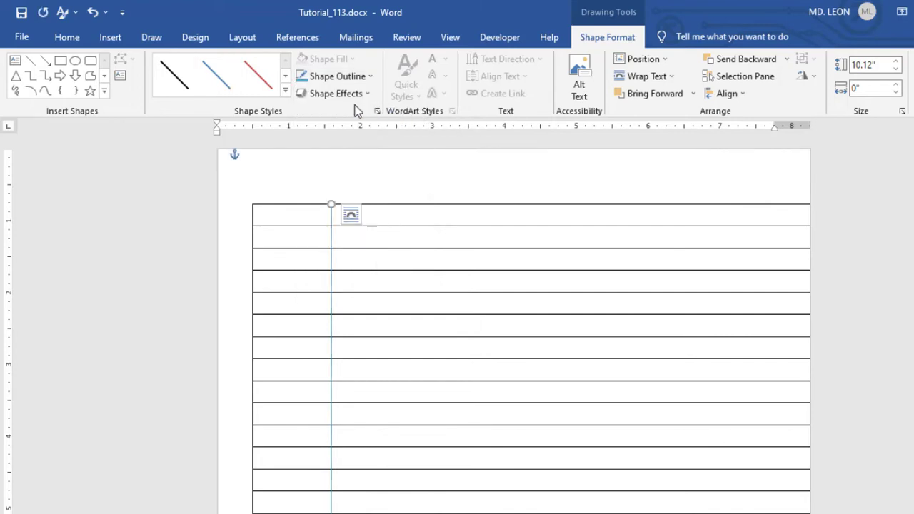
Set the vertical line's weight to ½ pt and extend it up to the page's top edge, making it about 11.09" long.
left_click(355, 82)
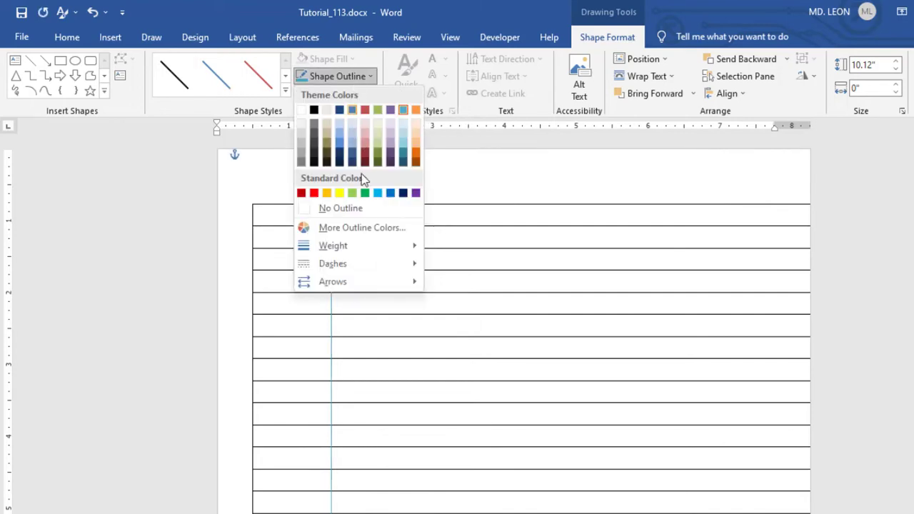
mouse_move(347, 248)
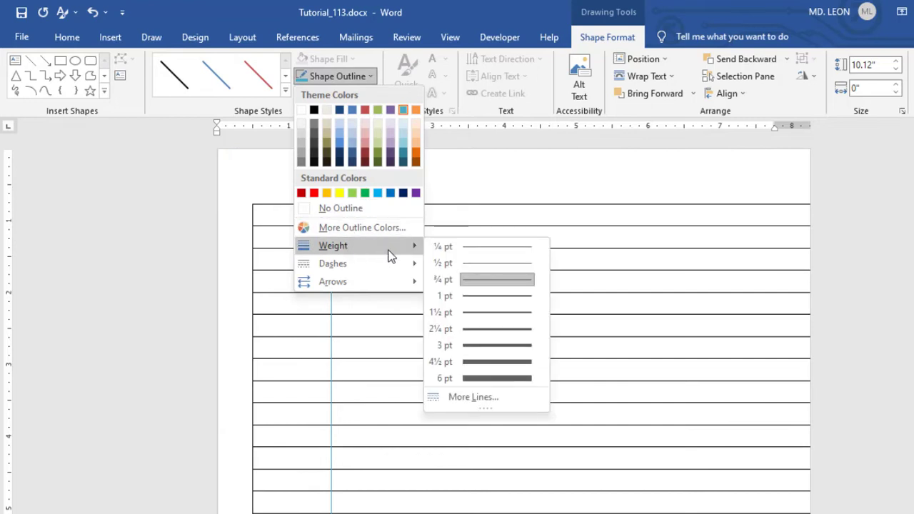
left_click(441, 263)
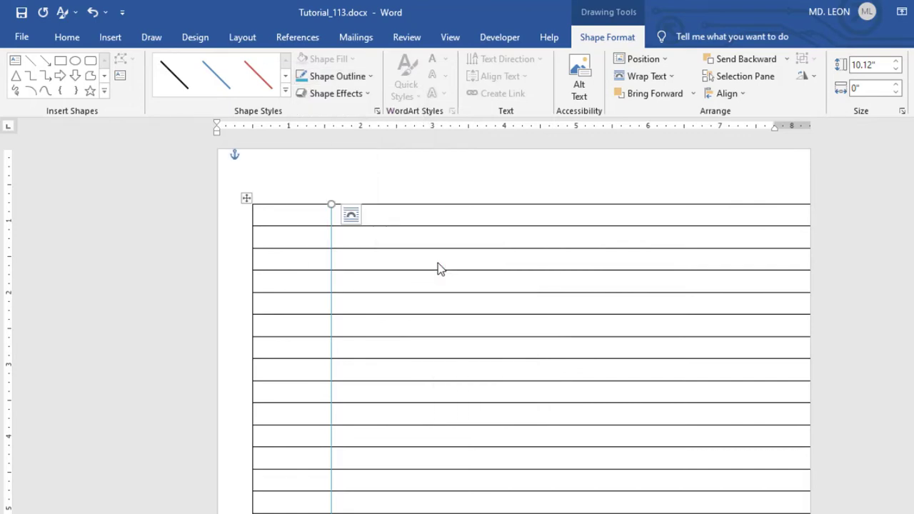
scroll(421, 236, "down", 1)
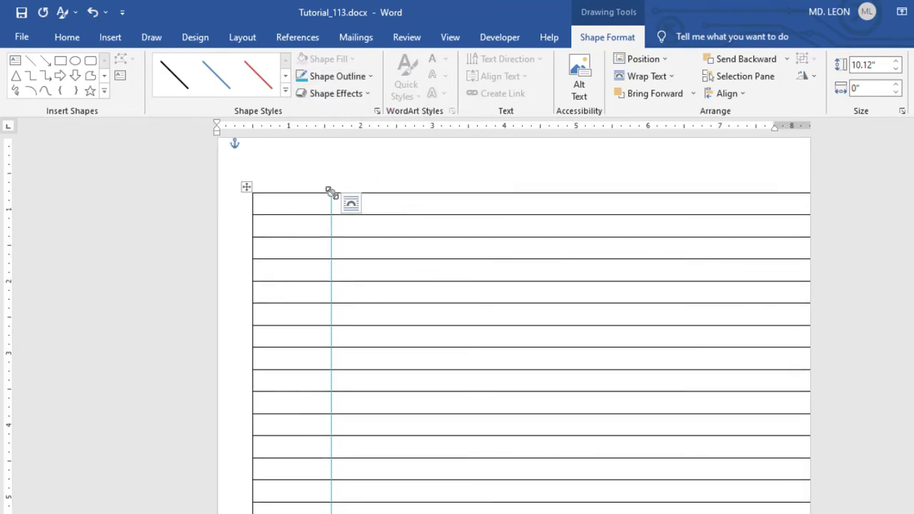
left_click_drag(329, 191, 329, 134)
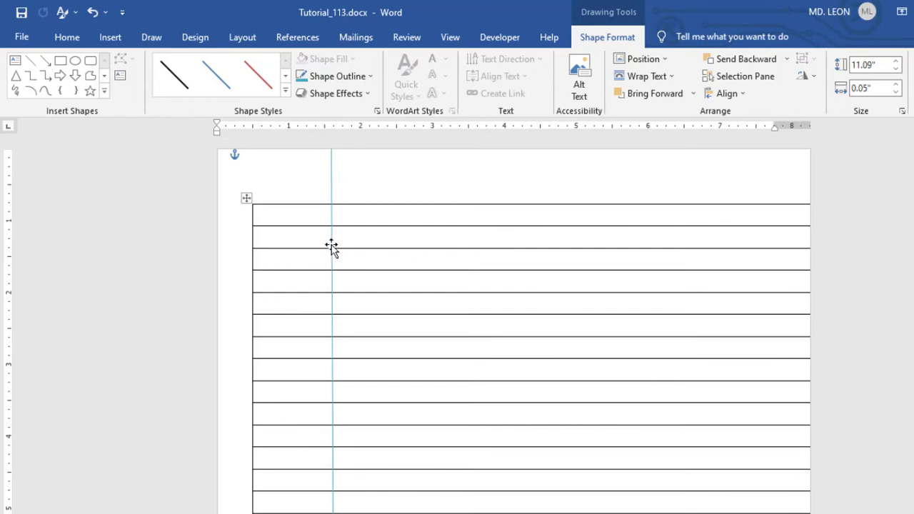
Duplicate the vertical line and place the copy just to the right of the original to form a double margin line.
key("ctrl")
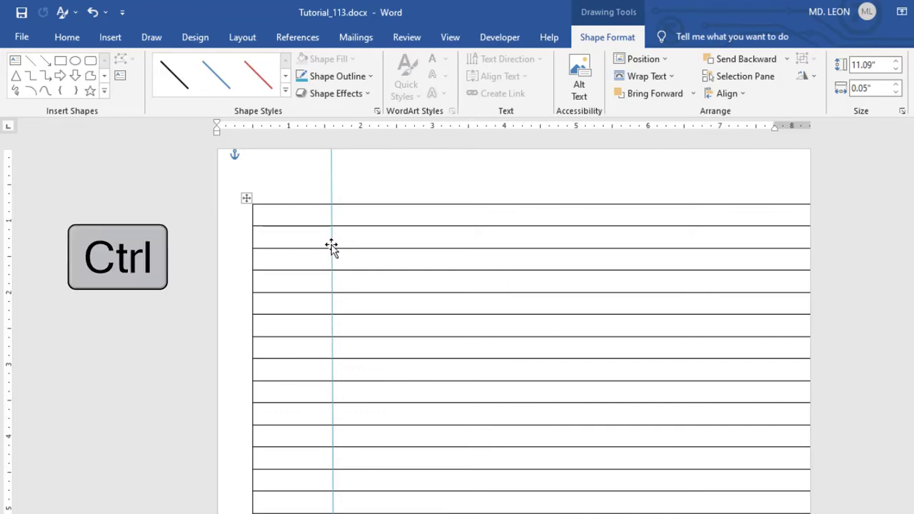
left_click_drag(332, 245, 336, 245)
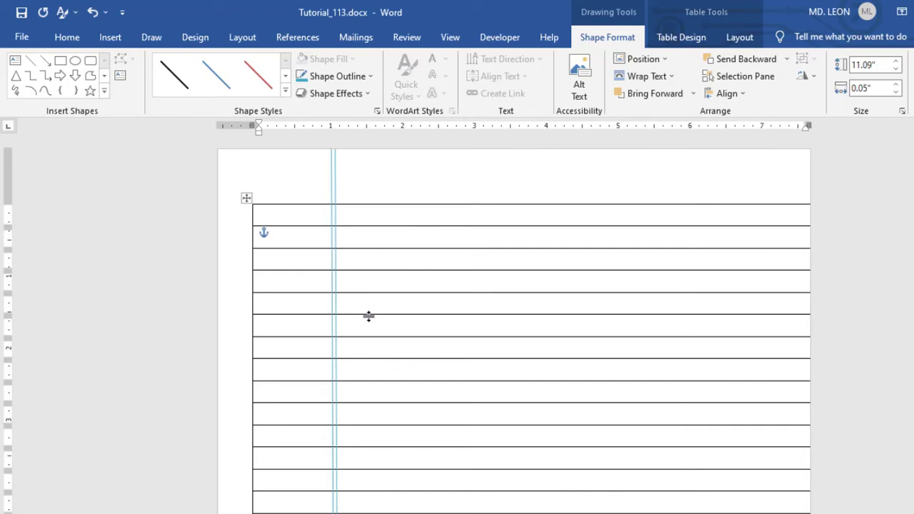
scroll(369, 317, "down", 5)
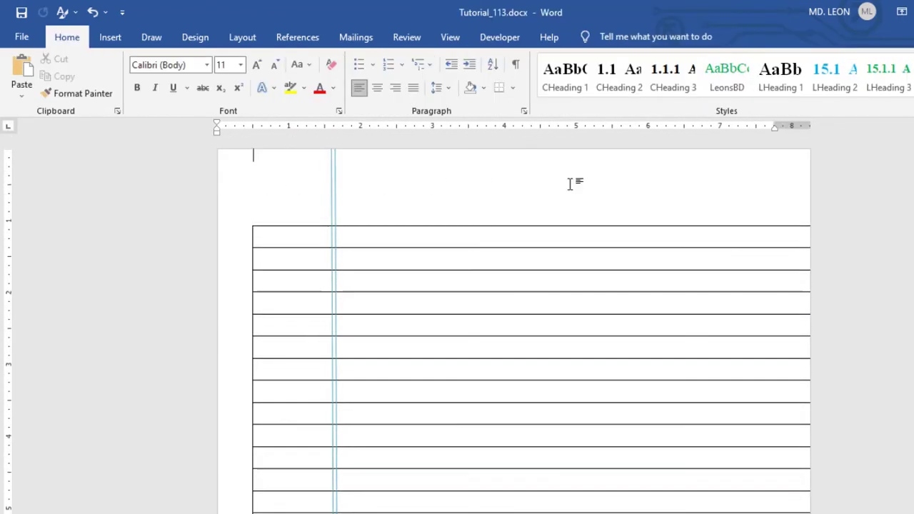
Draw a straight horizontal line about 7.85" long above the table, from its left border to the page's right edge.
left_click(111, 39)
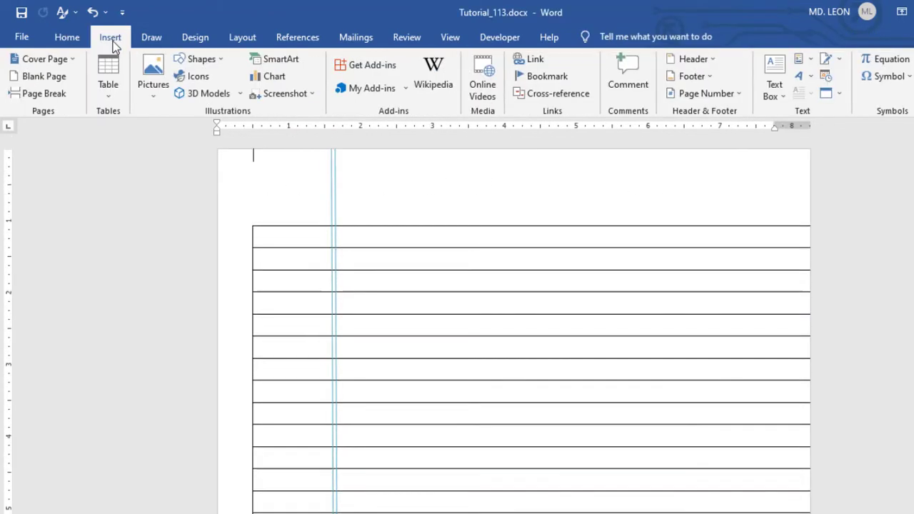
left_click(201, 59)
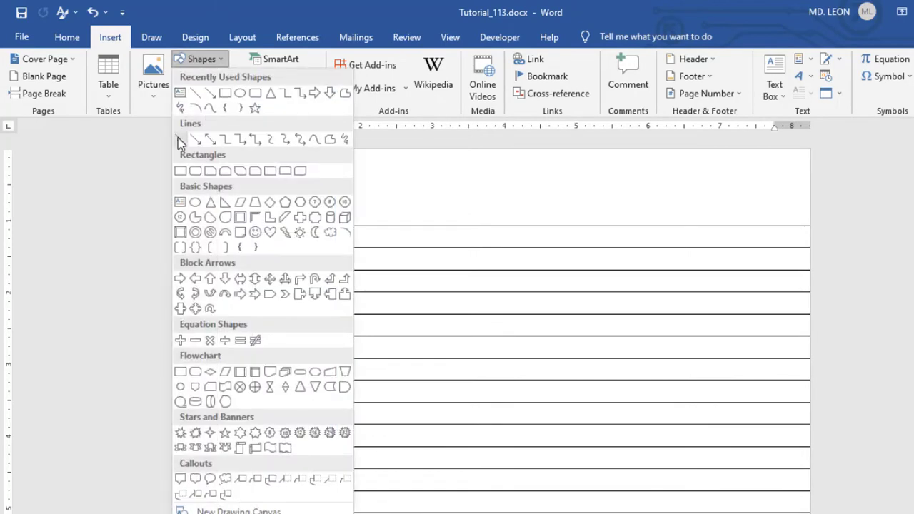
left_click(179, 138)
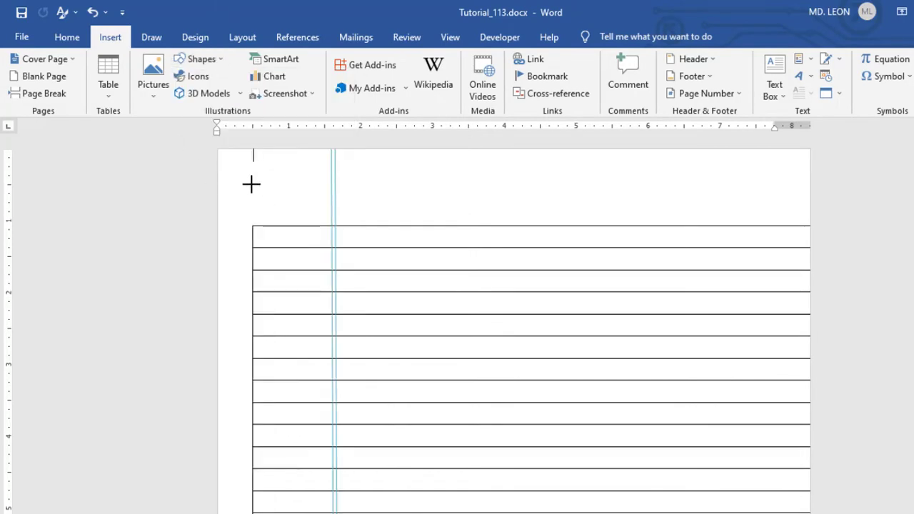
left_click_drag(251, 192, 816, 193)
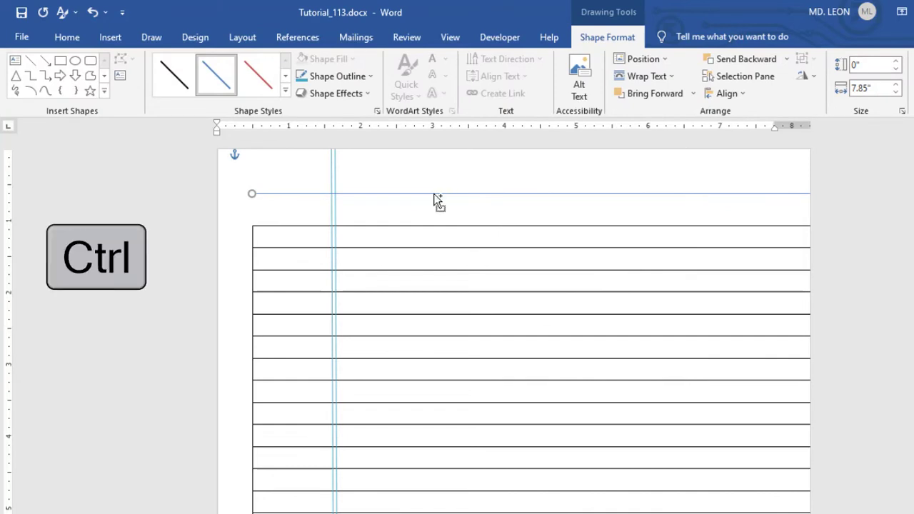
Duplicate the horizontal line and place the copy just below the original to form a double header line.
left_click(432, 196, "ctrl")
left_click_drag(432, 196, 431, 197)
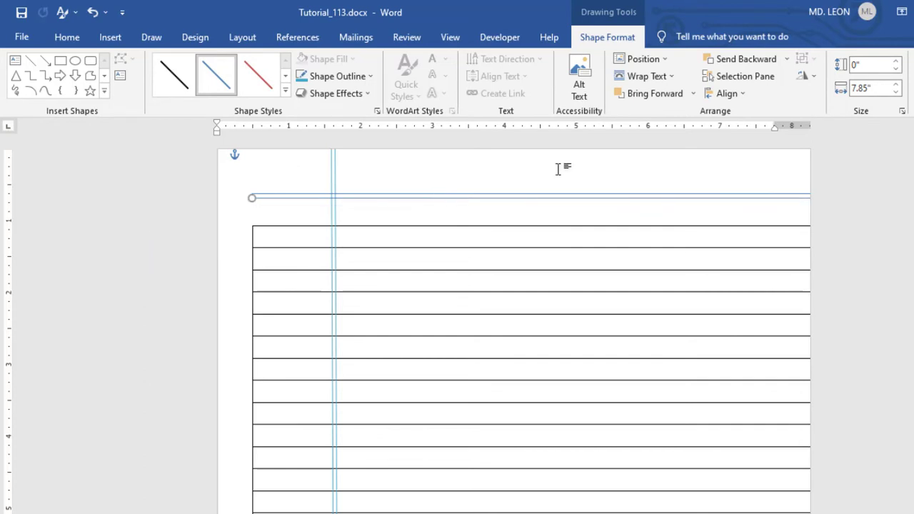
left_click(558, 169)
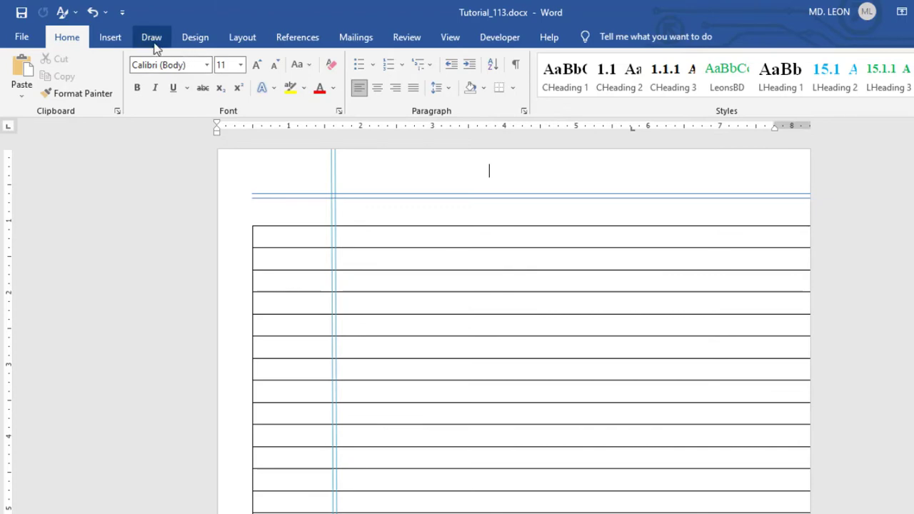
Draw a rounded rectangle about 0.45" high and 1.46" wide in the page's upper-right corner, above the double header line.
left_click(110, 37)
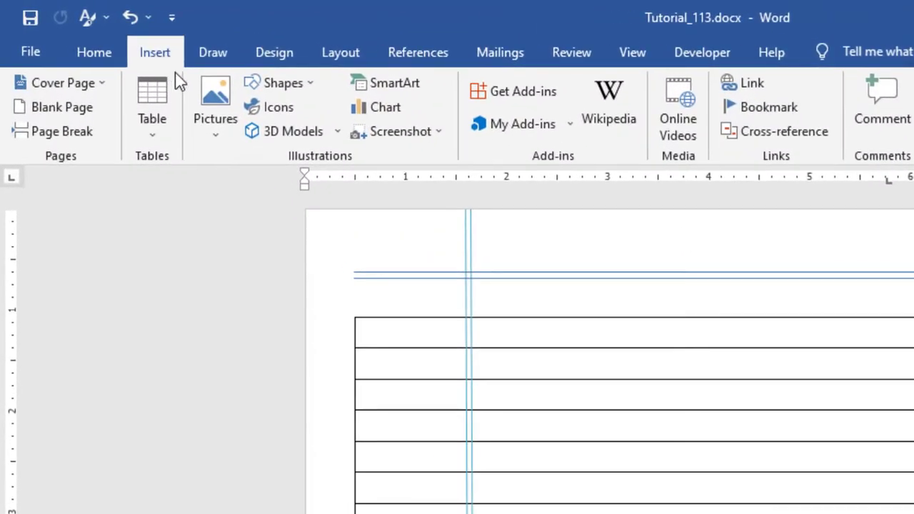
left_click(282, 82)
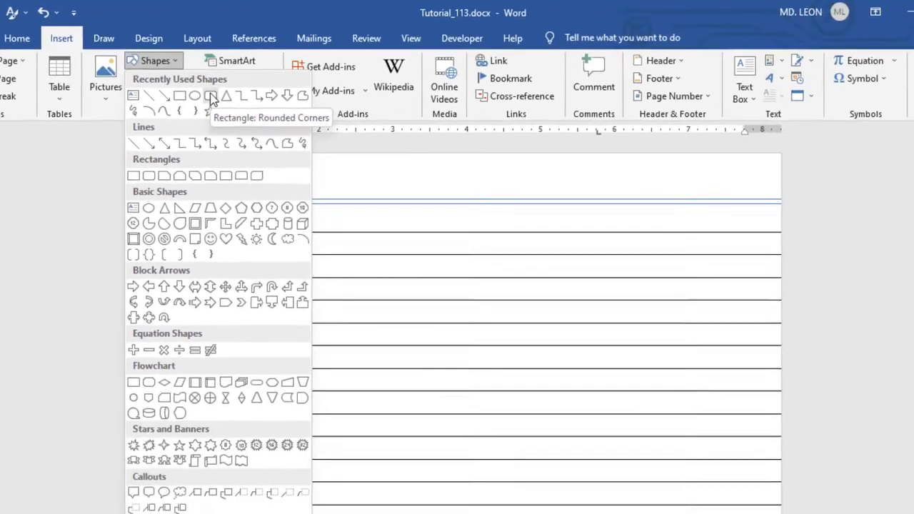
left_click(210, 98)
left_click_drag(655, 159, 732, 186)
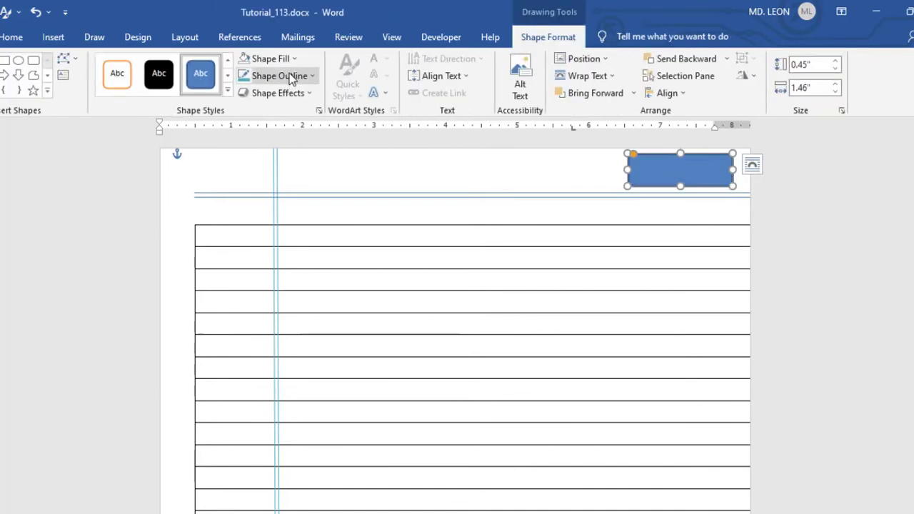
Remove the rounded rectangle's fill and give it an aqua theme-color outline with a ½ pt weight.
left_click(271, 58)
left_click(256, 190)
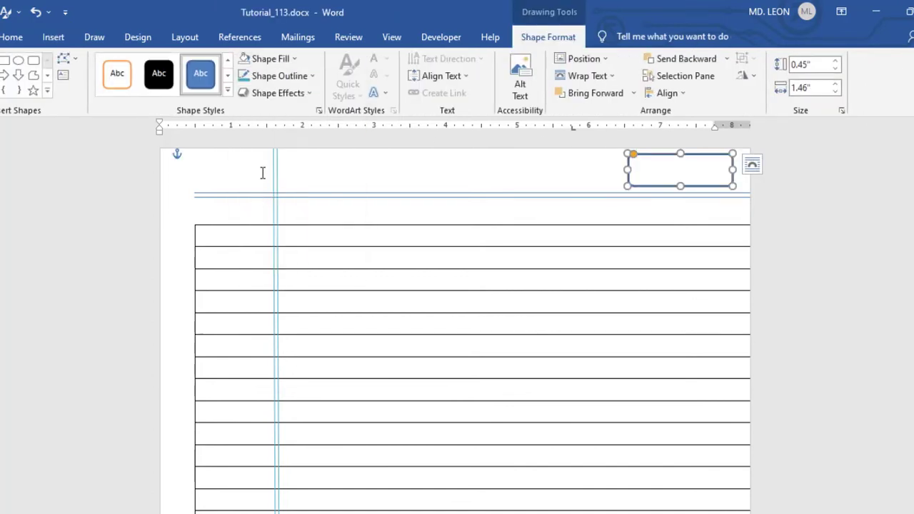
left_click(295, 79)
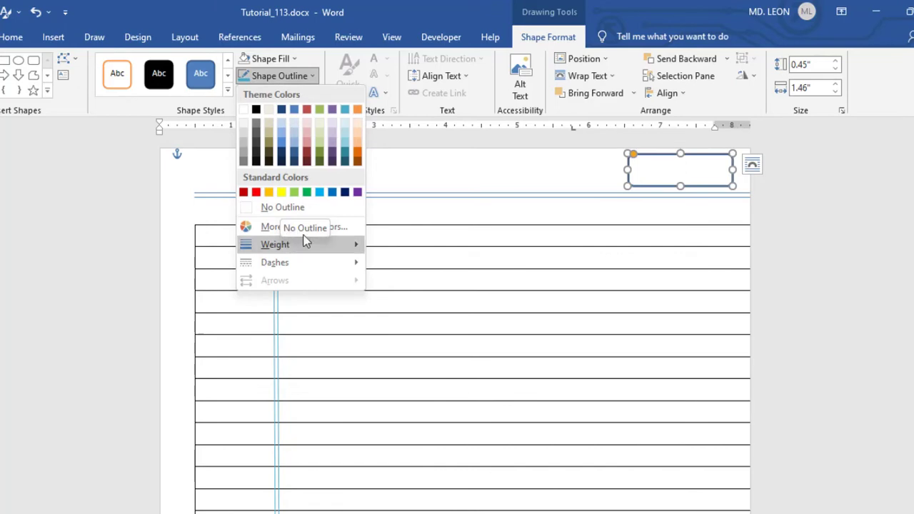
left_click(346, 109)
left_click(295, 79)
mouse_move(285, 250)
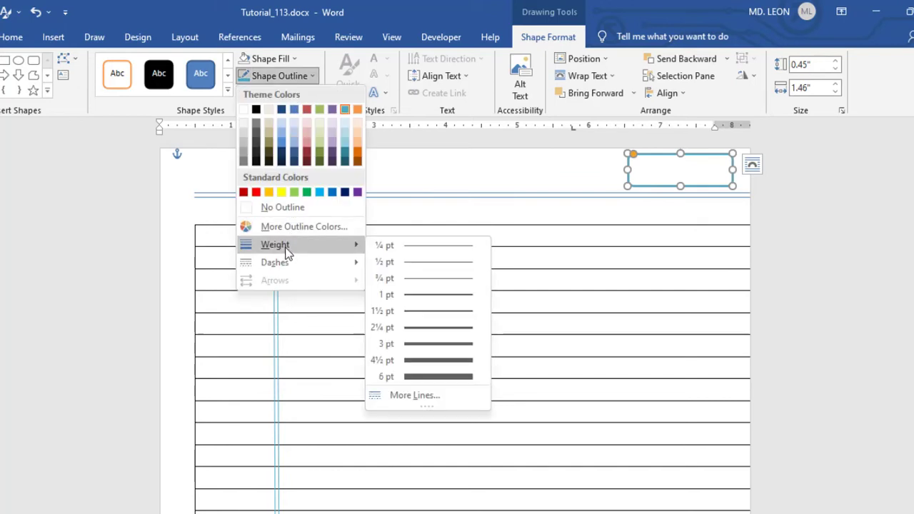
left_click(383, 261)
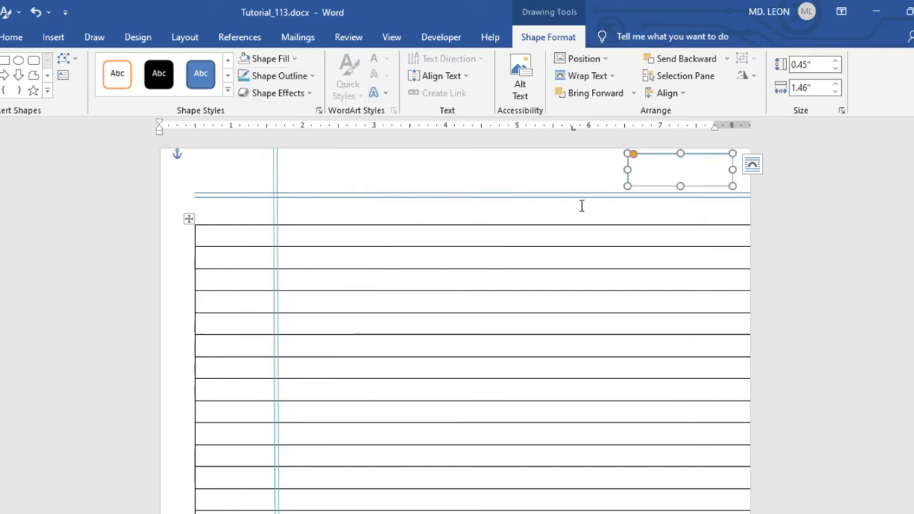
left_click(569, 178)
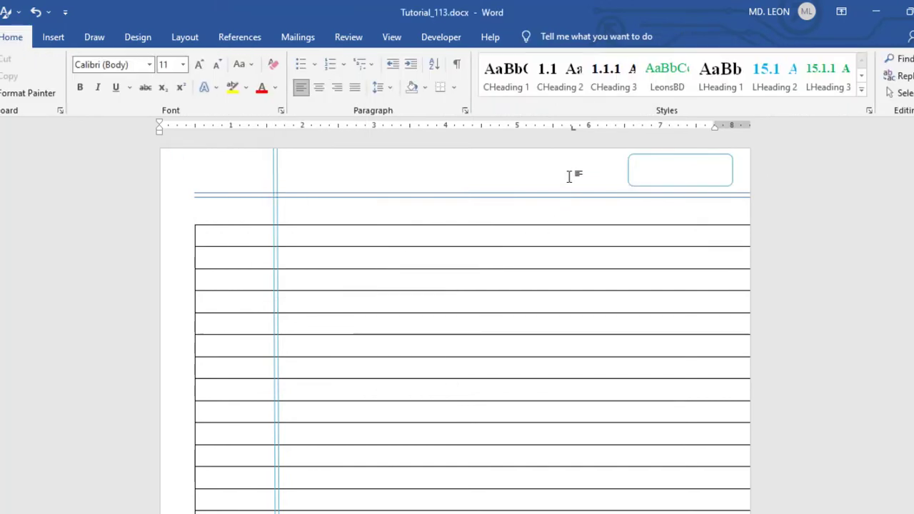
Insert a simple text box in the page header area and clear its placeholder text.
left_click(52, 36)
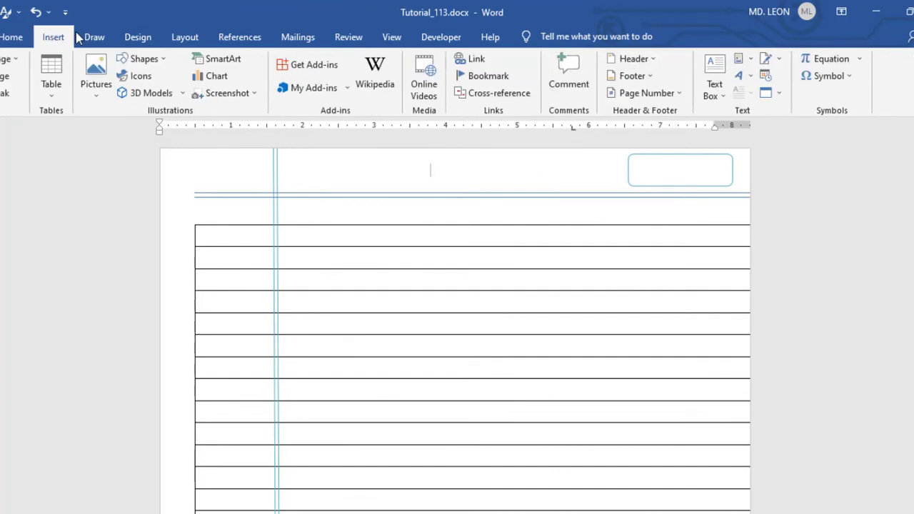
left_click(714, 93)
left_click(678, 150)
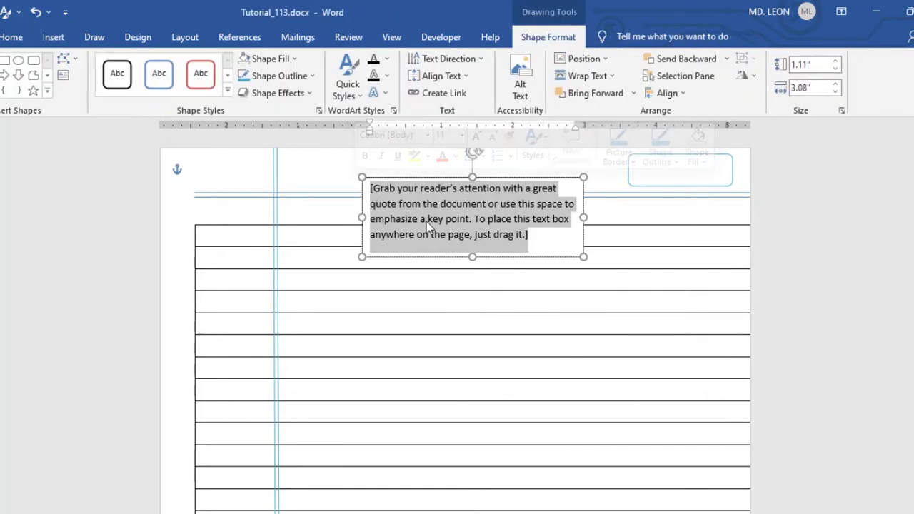
key("BackSpace")
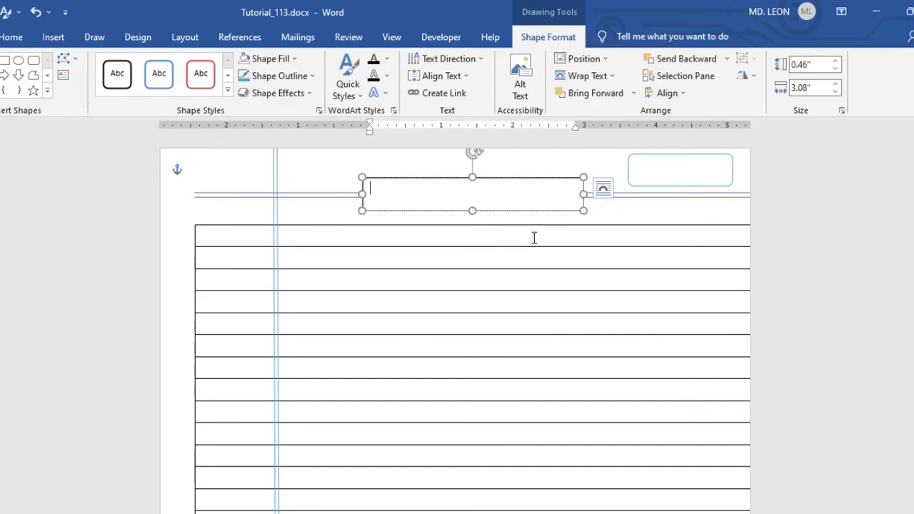
Enter "Date:" and "Page:" on separate lines in the text box, each followed by an underscore blank of equal length.
type("Date:____________________")
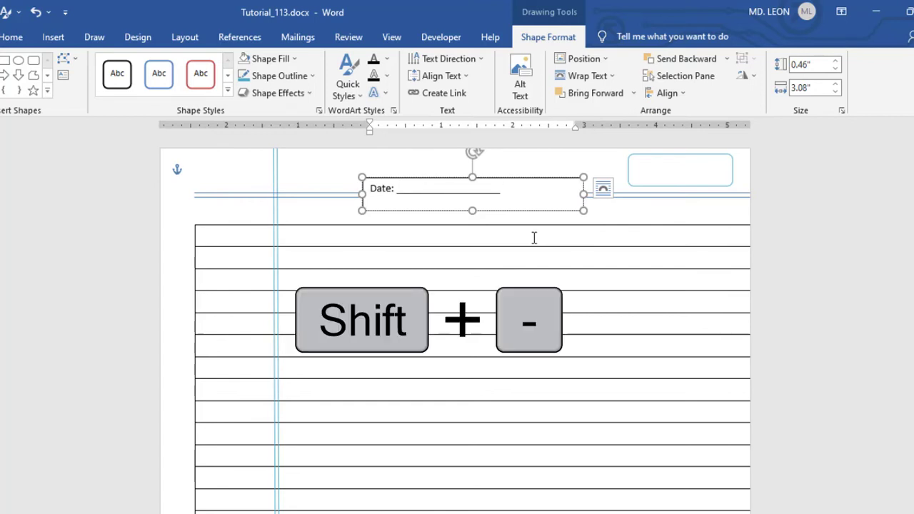
key("Return")
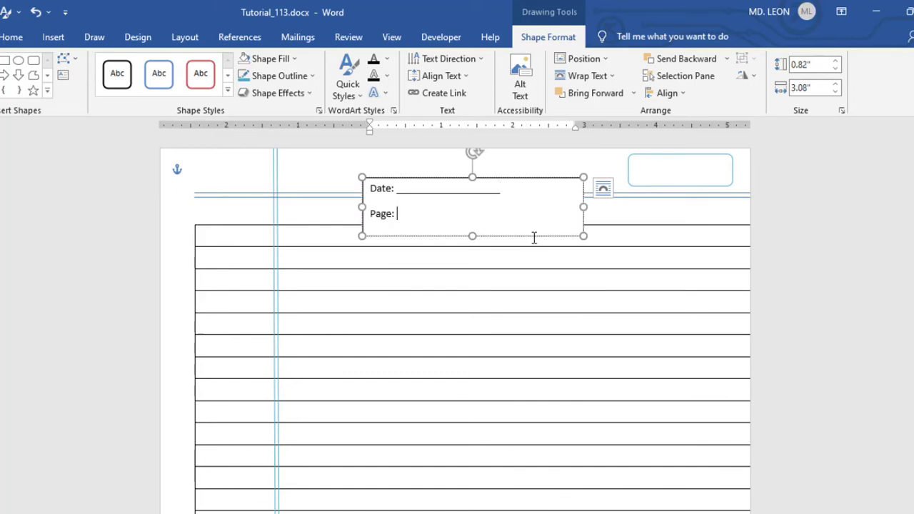
key("shift+minus")
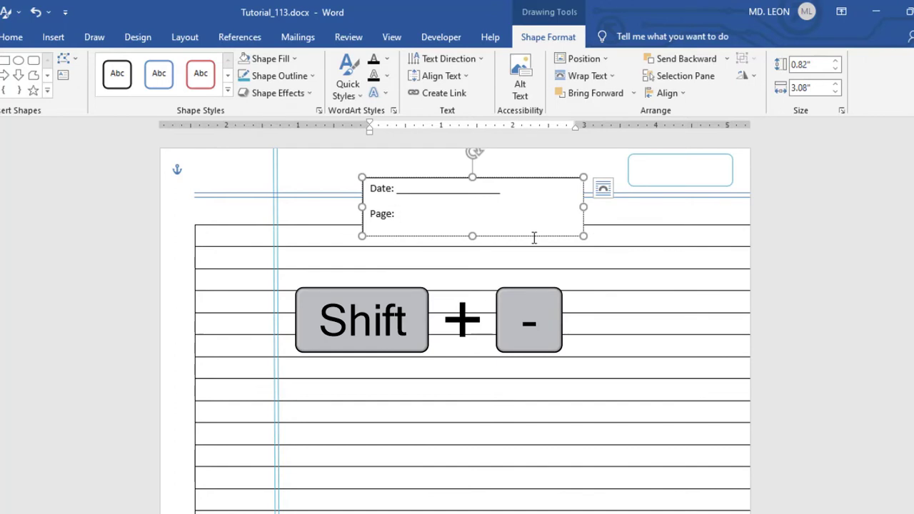
type("____________________")
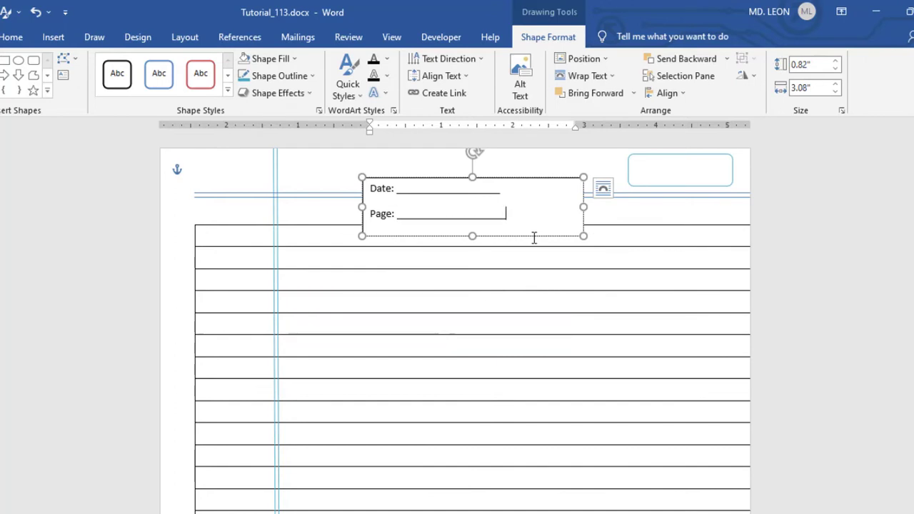
key("BackSpace")
Shrink the text box to about 0.74" by 2.39" and remove the space after its Date and Page paragraphs.
left_click(386, 189)
left_click_drag(581, 237, 424, 198)
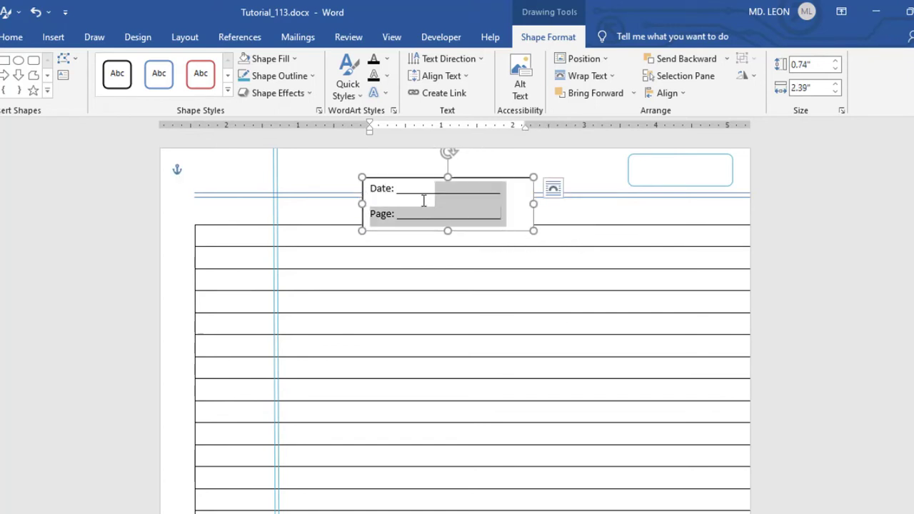
left_click(13, 39)
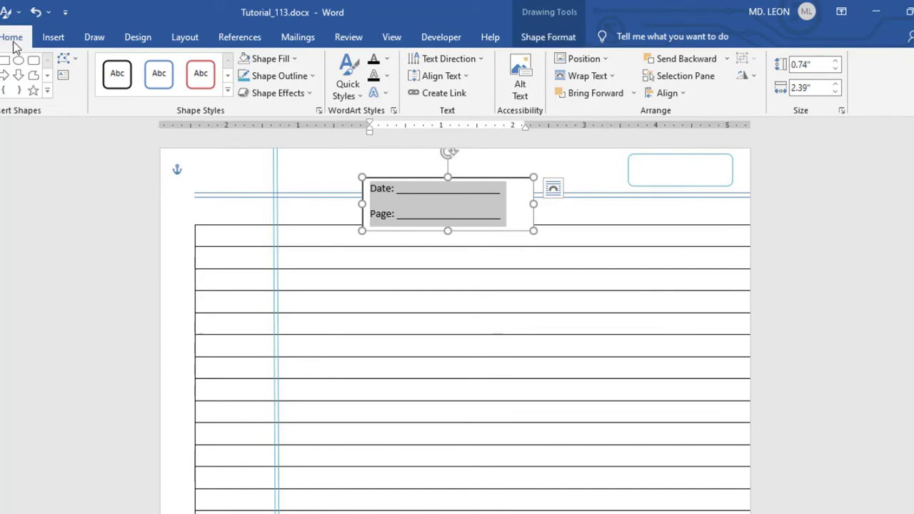
left_click(384, 88)
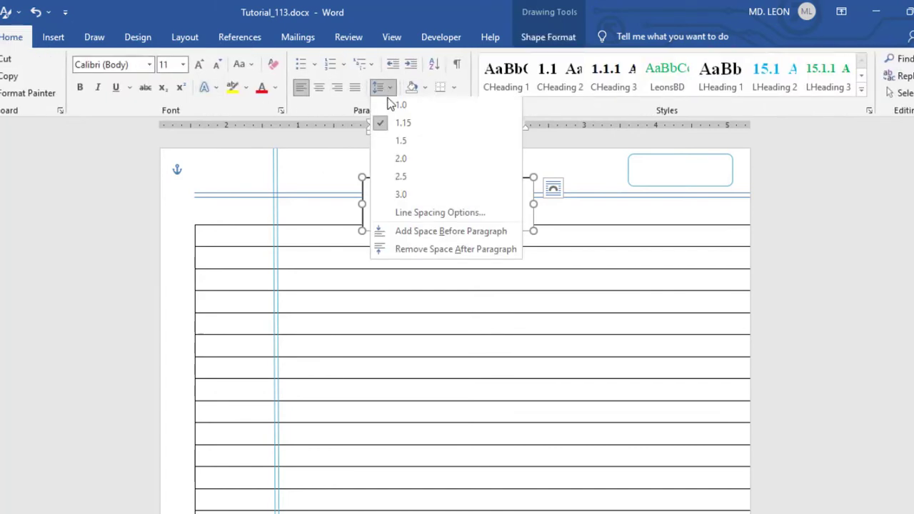
left_click(414, 249)
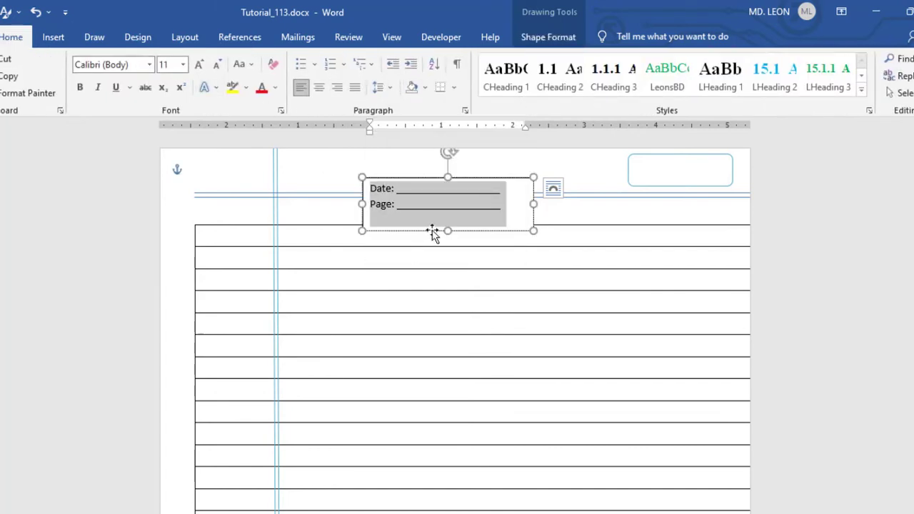
Set the Date and Page text to 8 pt and shrink the text box to fit closely around the two lines.
left_click(170, 65)
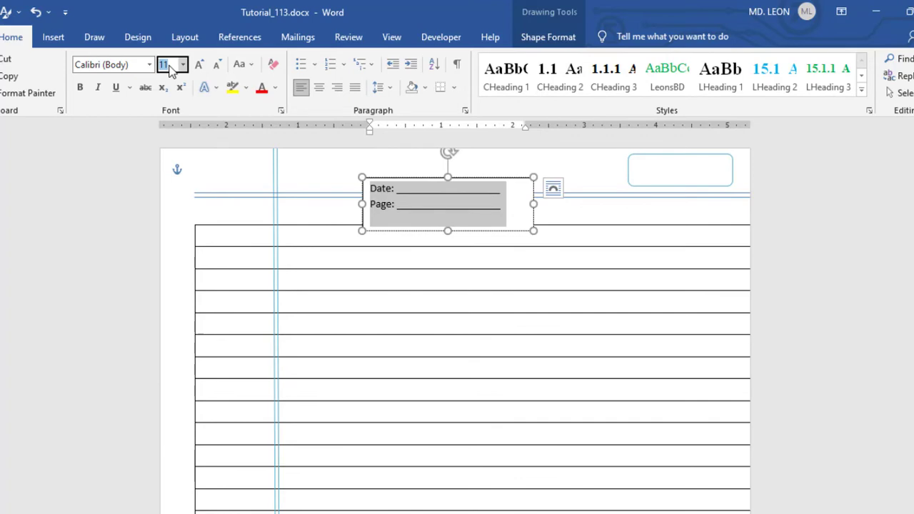
type("8")
key("Return")
left_click_drag(534, 230, 480, 196)
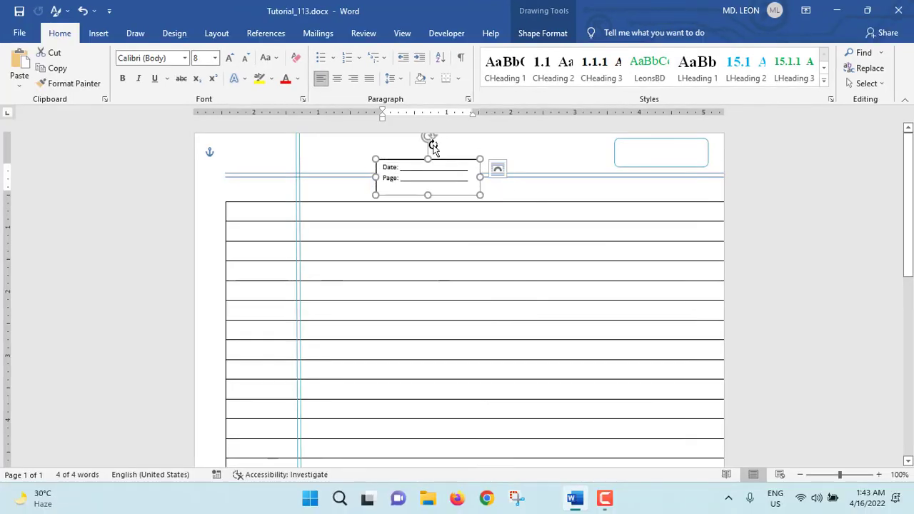
Move the Date and Page text box over the rounded rectangle and set it to No Fill and No Outline.
left_click_drag(434, 159, 675, 135)
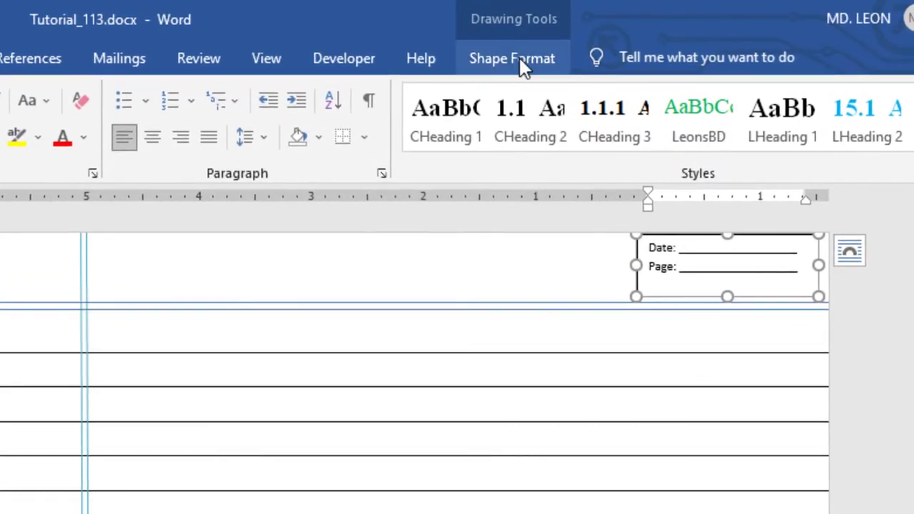
left_click(548, 35)
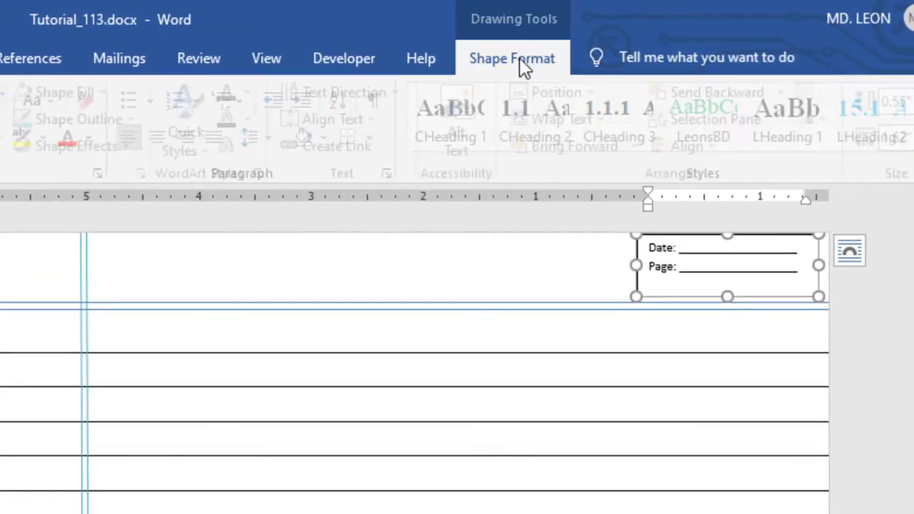
left_click(113, 94)
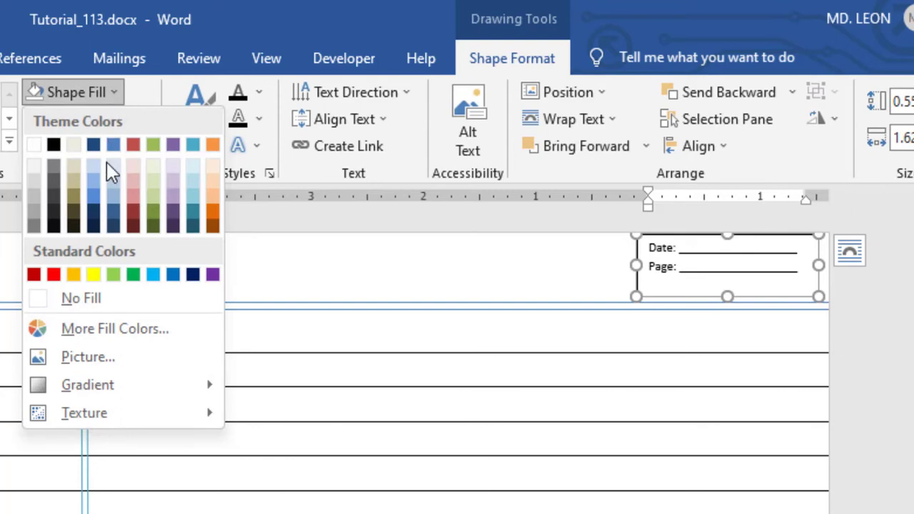
left_click(38, 300)
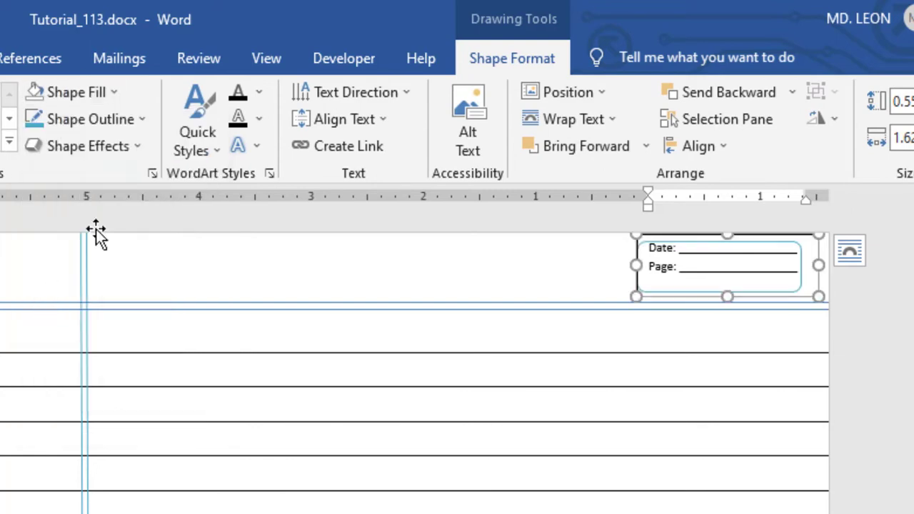
left_click(123, 123)
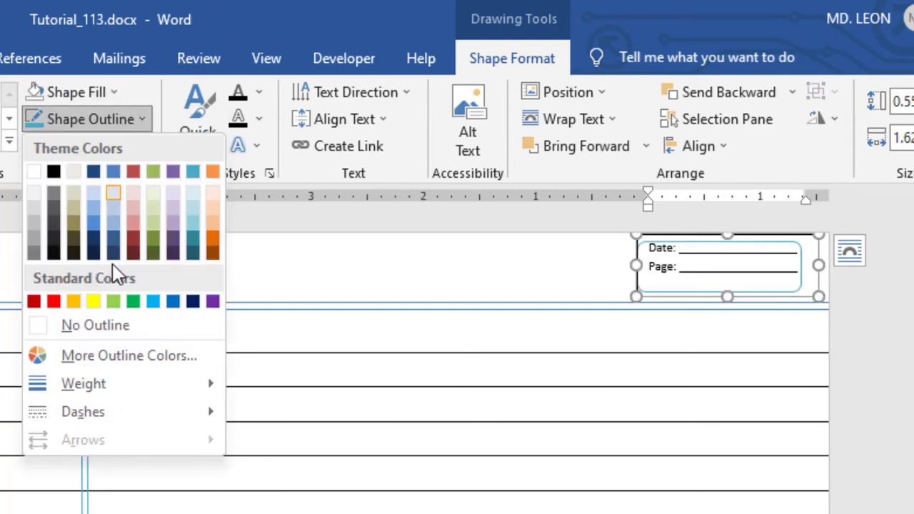
left_click(79, 321)
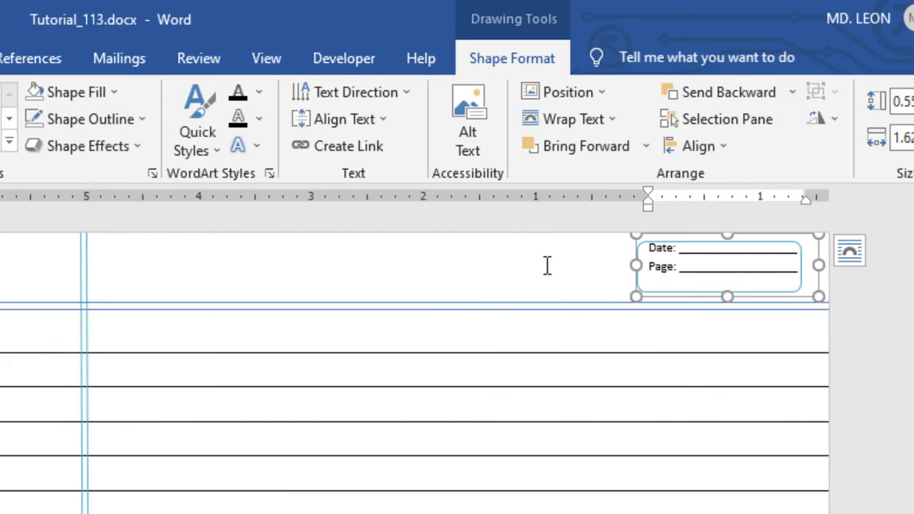
Shift the text box slightly down so the Date and Page lines sit inside the rounded rectangle, and deselect it.
left_click(691, 269)
left_click(698, 292)
left_click_drag(698, 292, 698, 300)
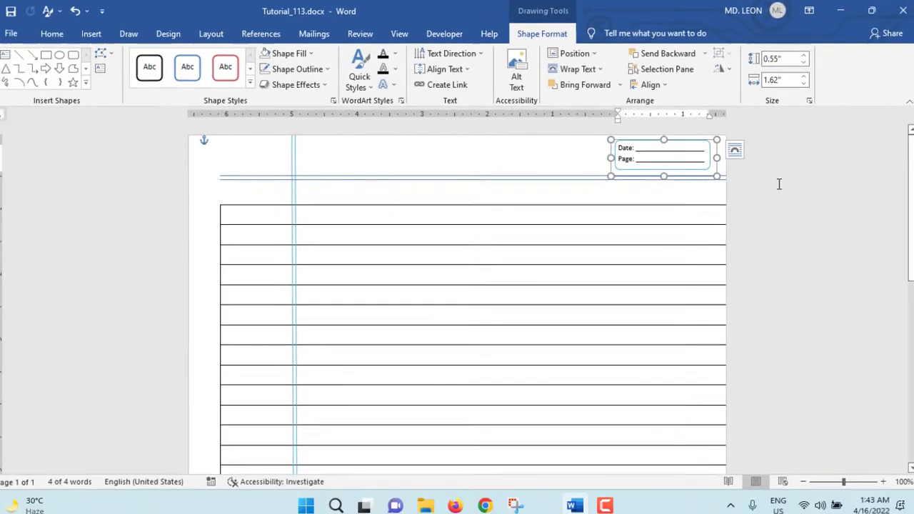
left_click(641, 149)
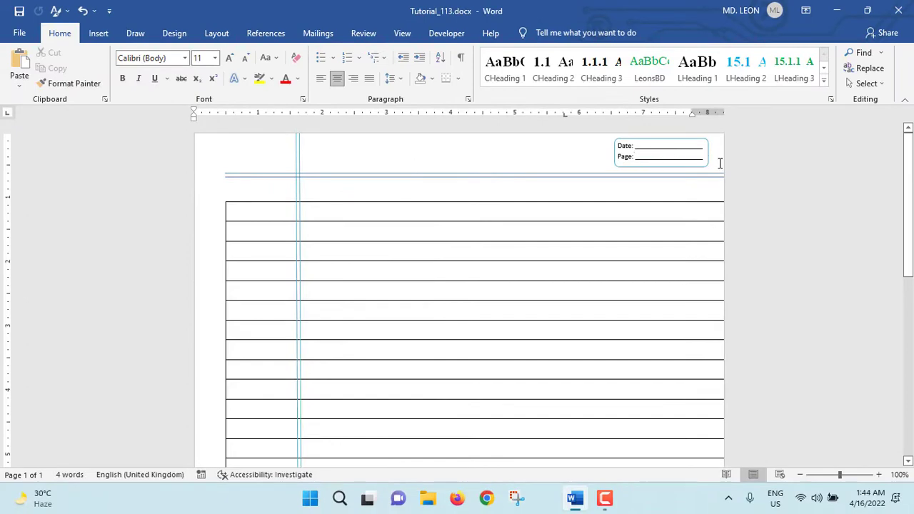
scroll(769, 241, "down", 3)
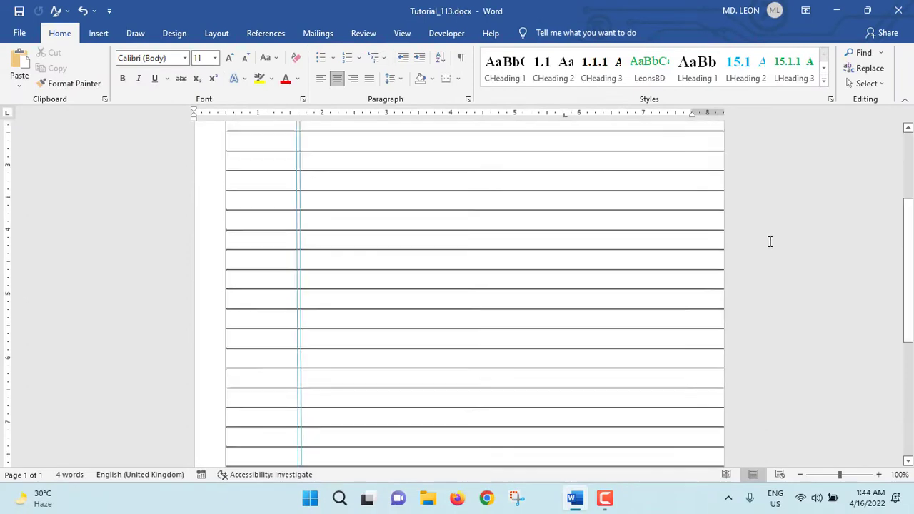
scroll(769, 241, "up", 3)
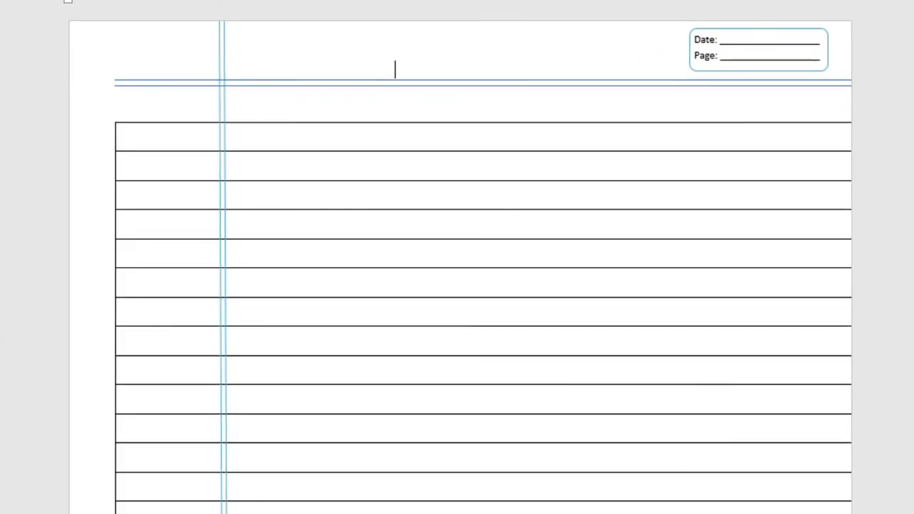